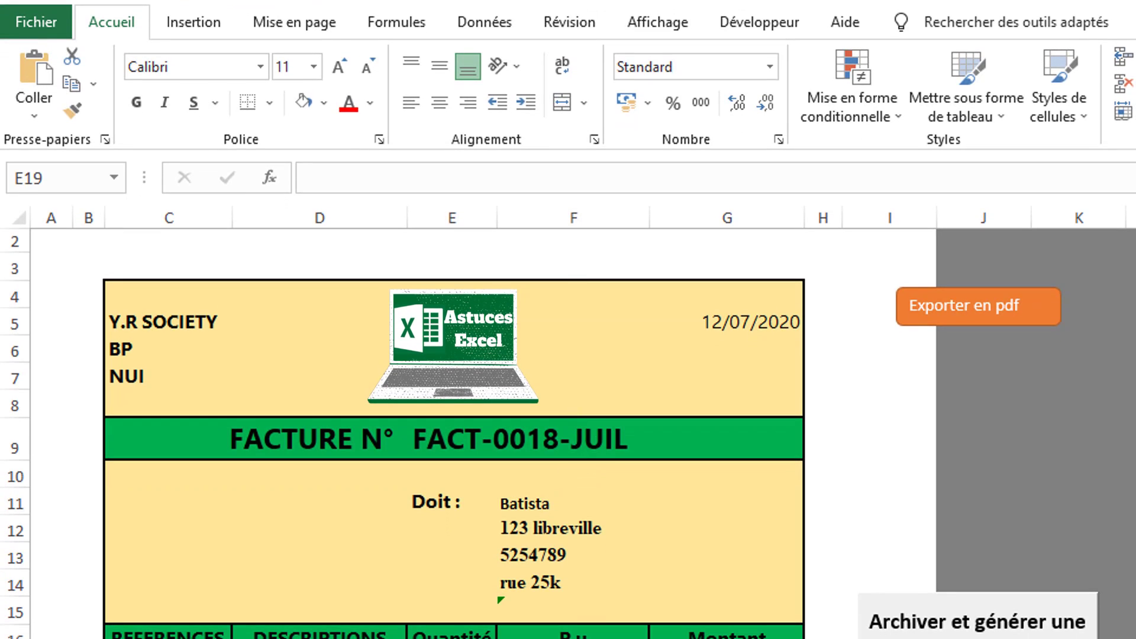
# - Switch to the tp facturation.xlsm workbook and copy the whole Export_en_pdf macro from Module1 in the Visual Basic editor
pyautogui.moveTo(559, 7)
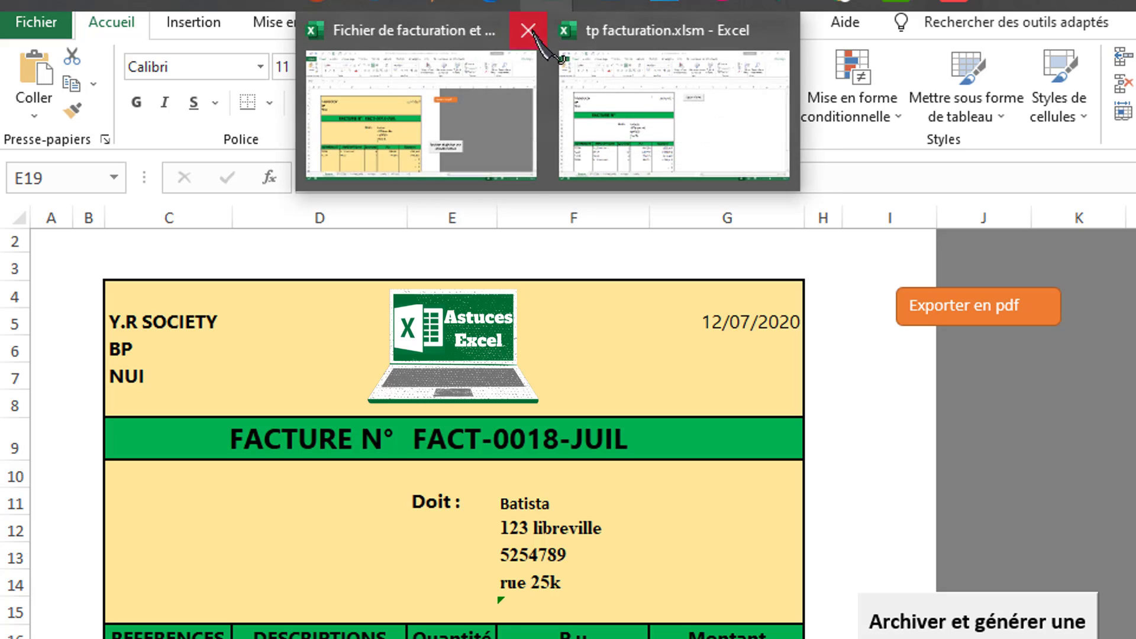
pyautogui.click(633, 98)
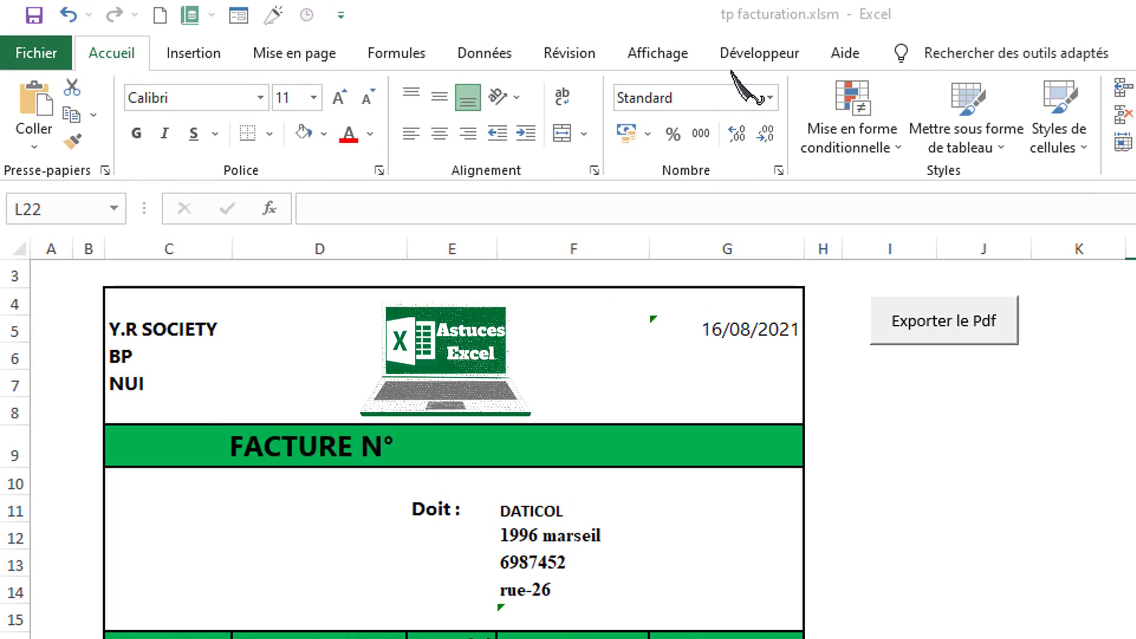
pyautogui.click(748, 59)
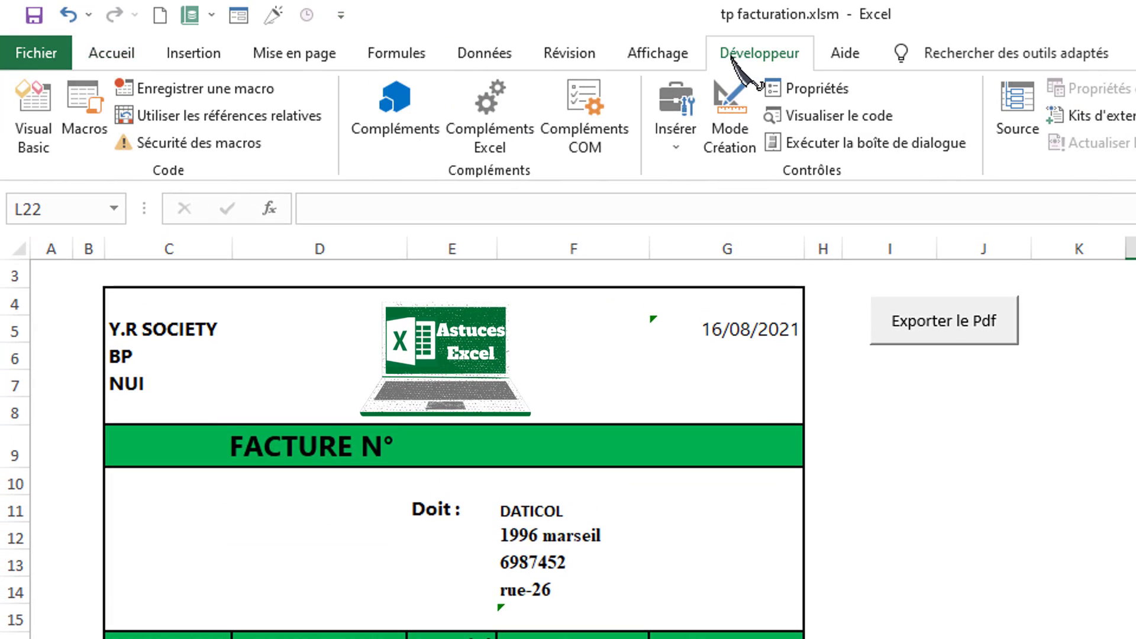
pyautogui.click(33, 121)
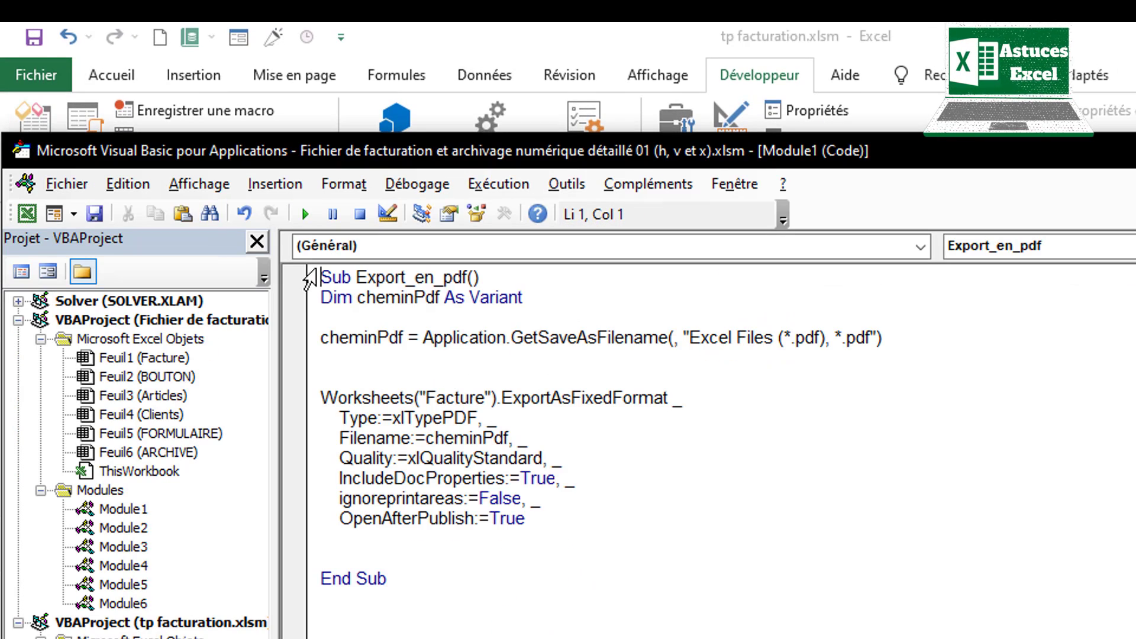
pyautogui.moveTo(324, 271); pyautogui.dragTo(489, 587)
pyautogui.hotkey('ctrl', 'c')
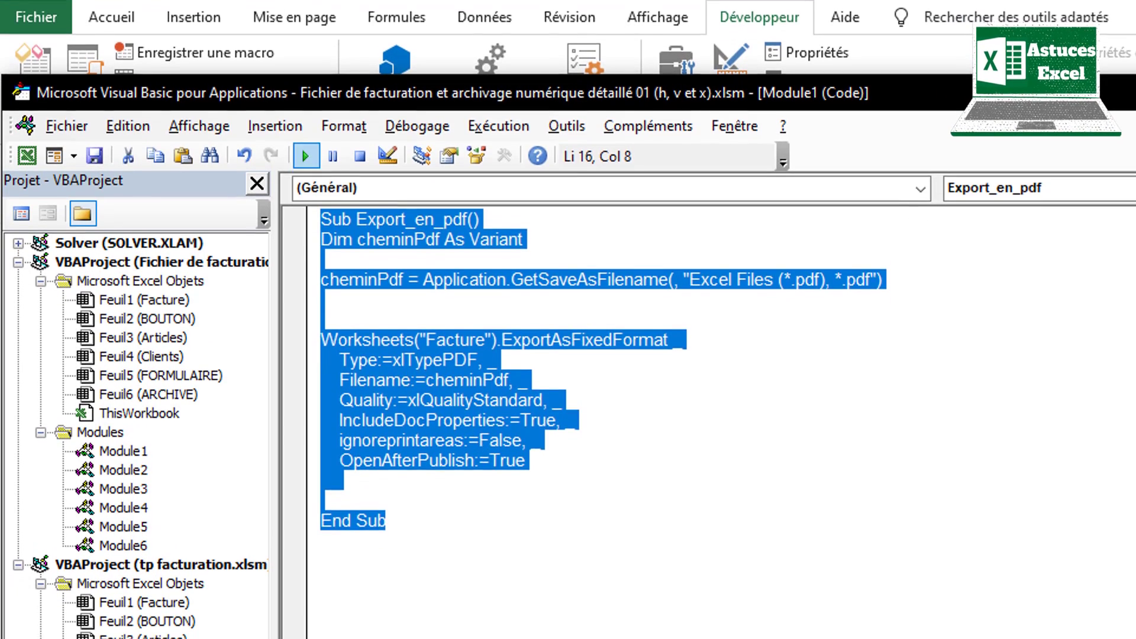
# - Open Bloc-notes and paste the copied Export_en_pdf macro code into the empty document
pyautogui.click(305, 214)
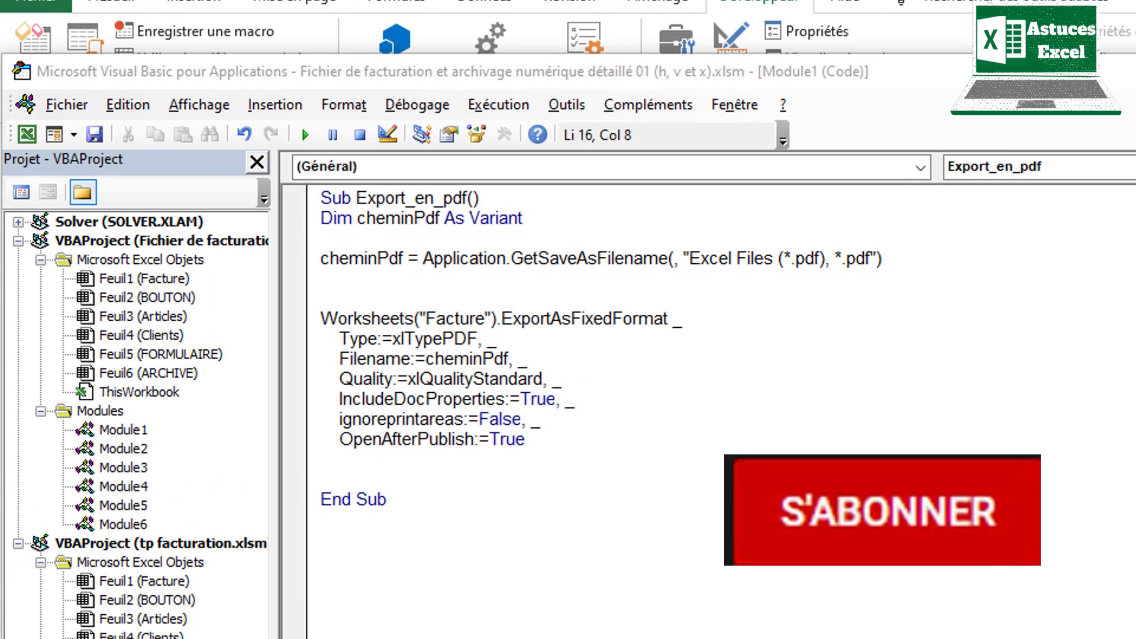
pyautogui.write('BLO')
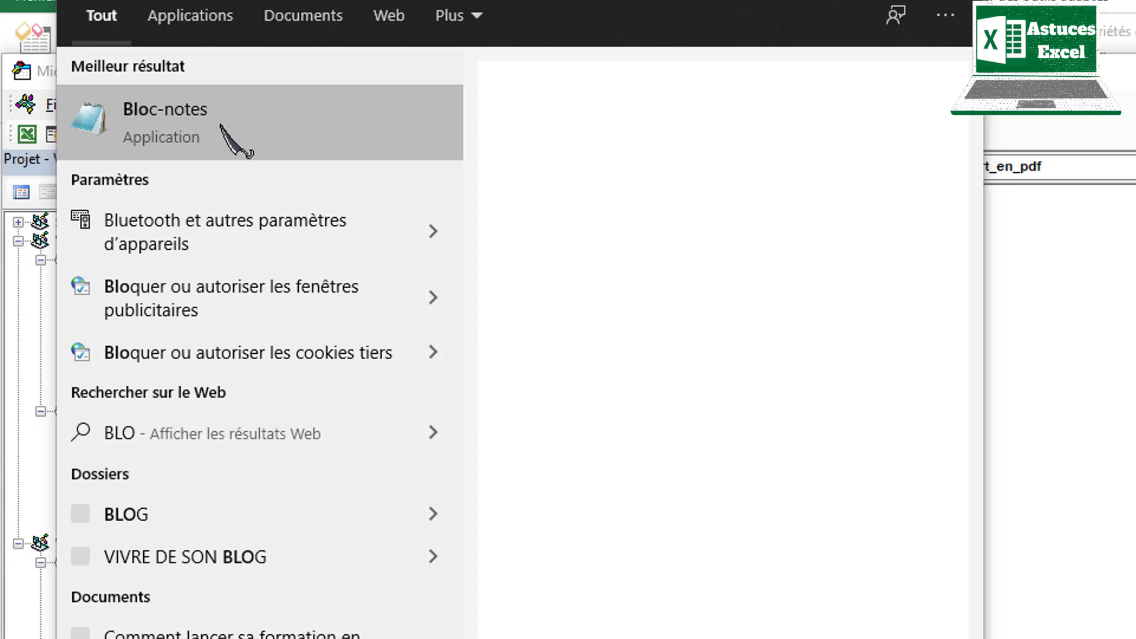
pyautogui.click(222, 125)
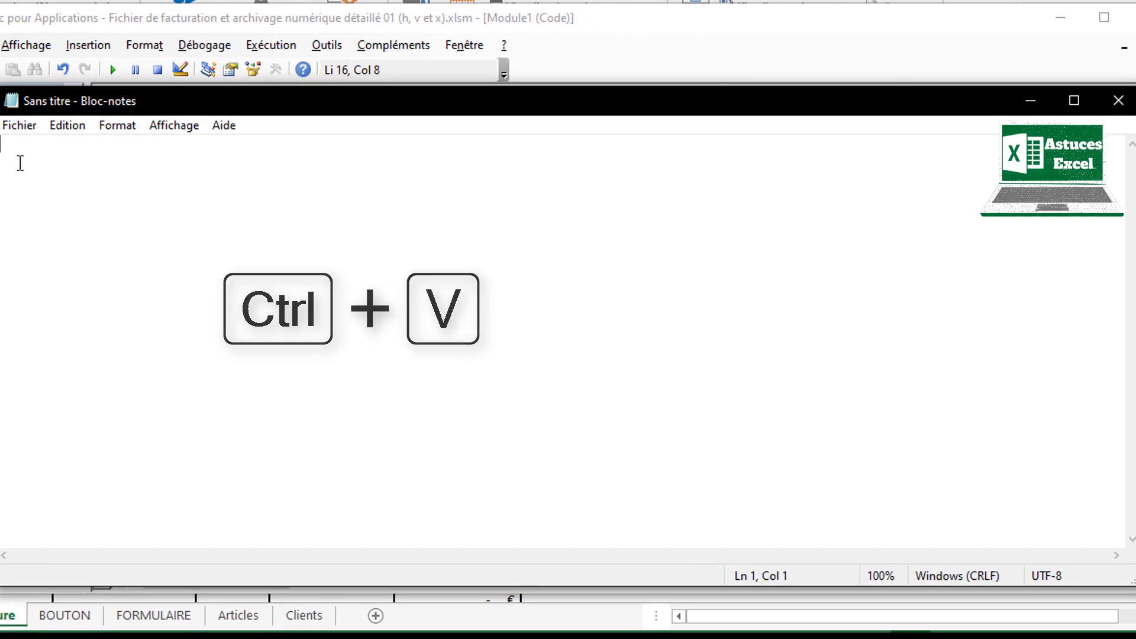
pyautogui.hotkey('ctrl', 'v')
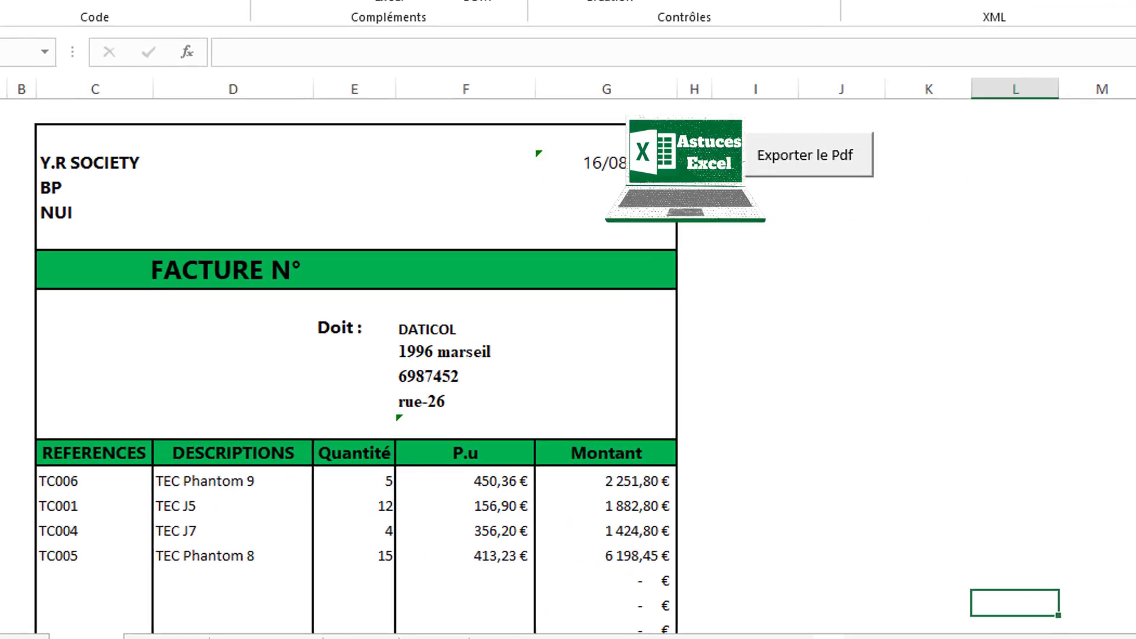
# - Close tp facturation.xlsm without saving its changes and create a new blank workbook in Excel
pyautogui.hotkey('alt', 'F4')
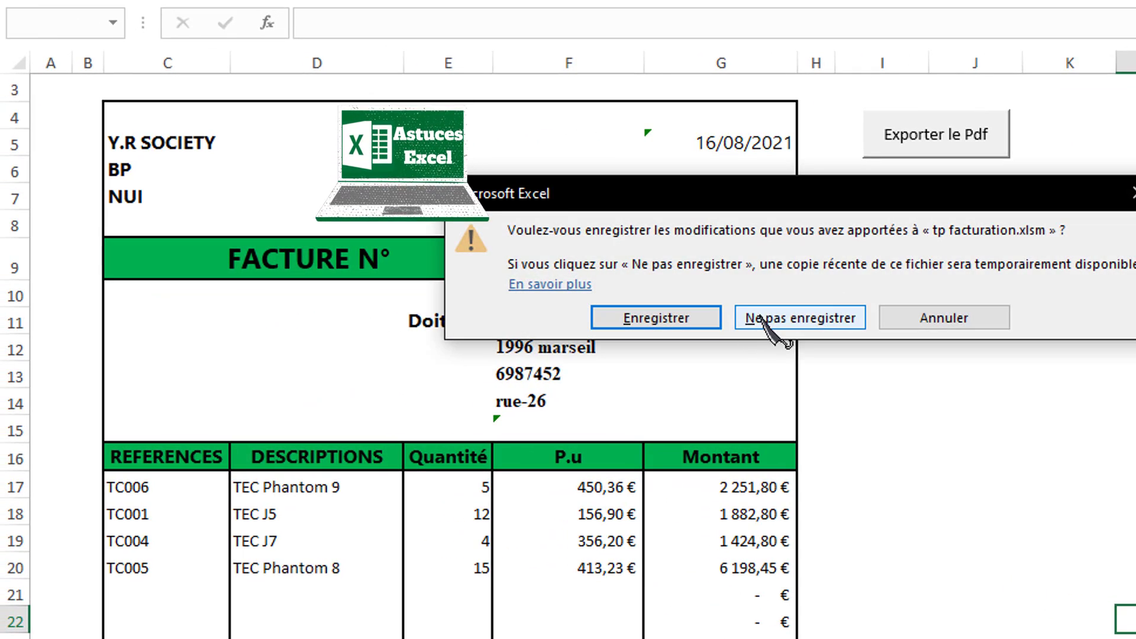
pyautogui.click(770, 320)
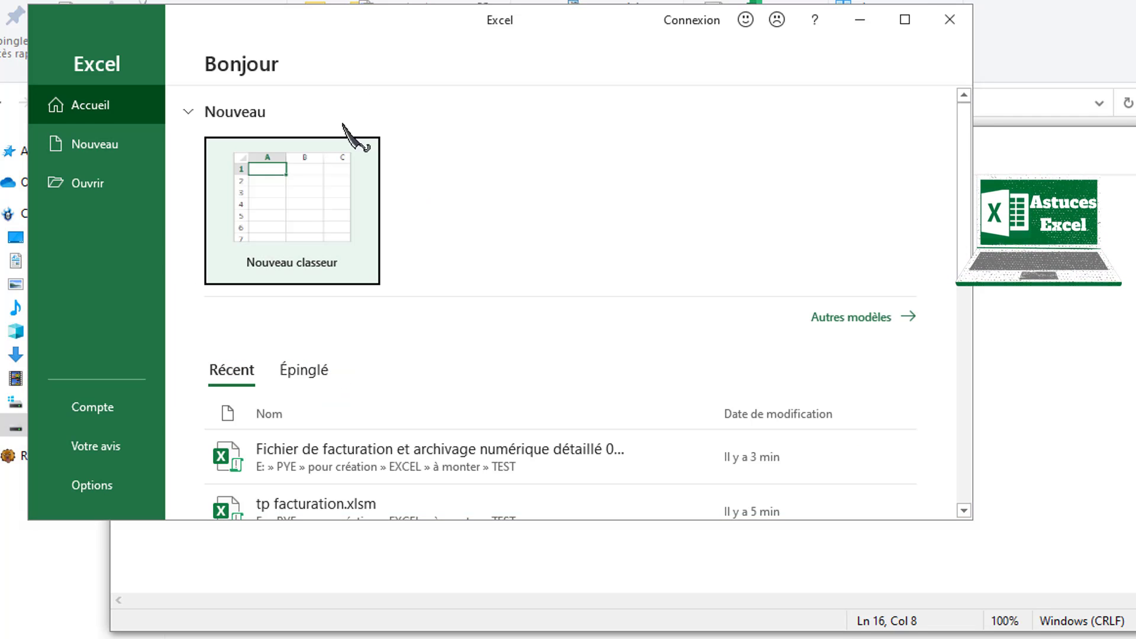
pyautogui.click(286, 195)
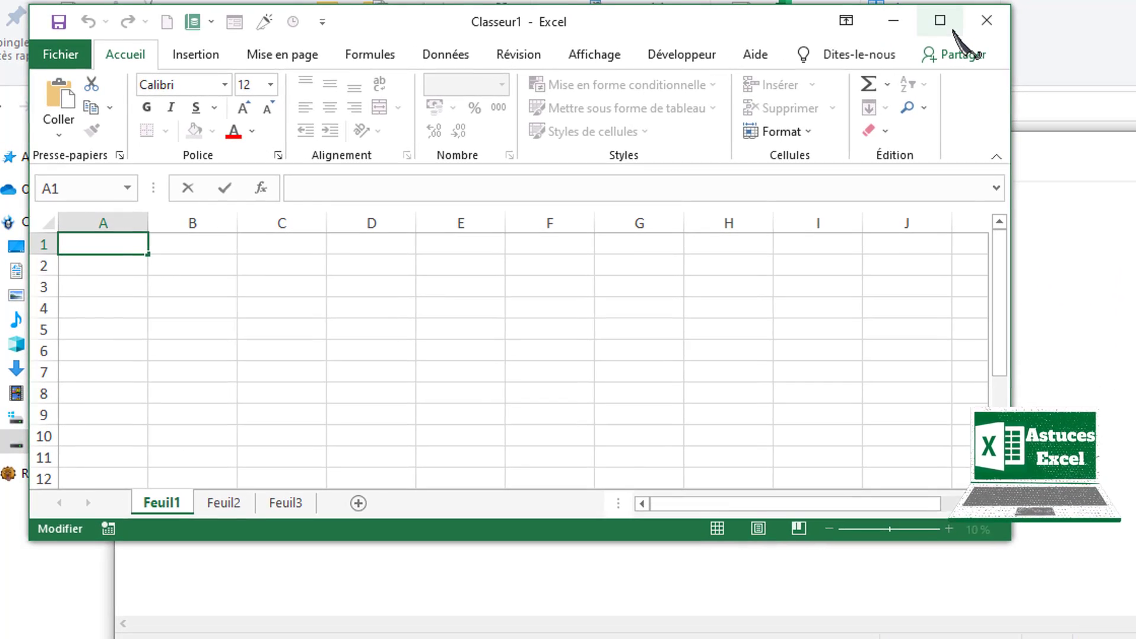
pyautogui.click(906, 21)
# - Insert a module into the blank workbook's VBA project and paste the Export_en_pdf macro code into it
pyautogui.click(694, 23)
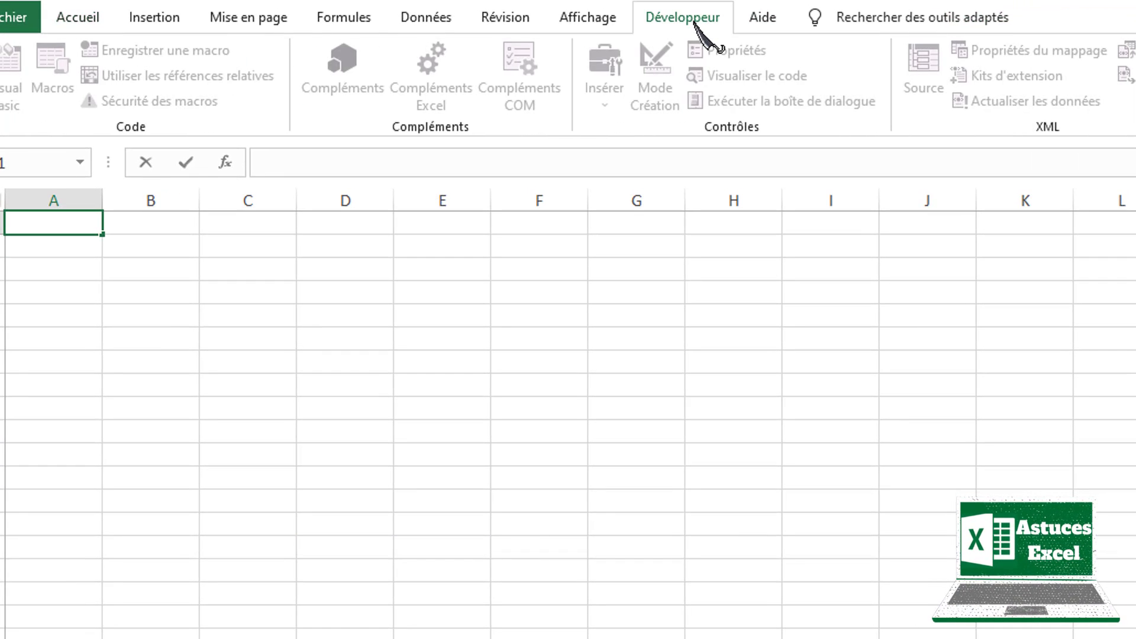
pyautogui.click(298, 339)
pyautogui.click(4, 68)
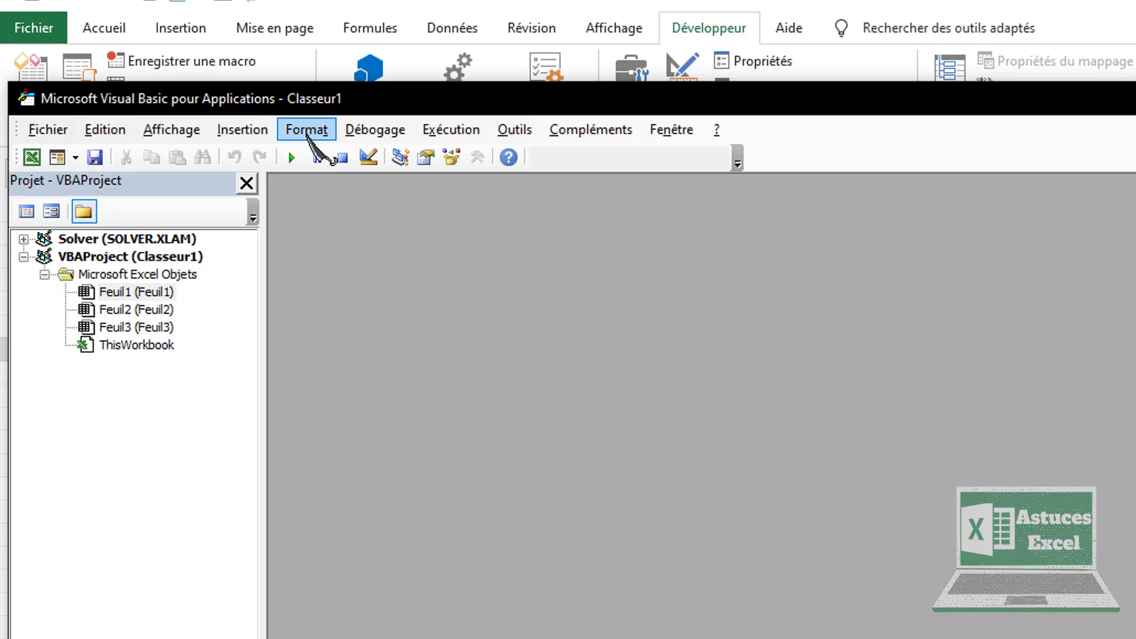
pyautogui.click(258, 137)
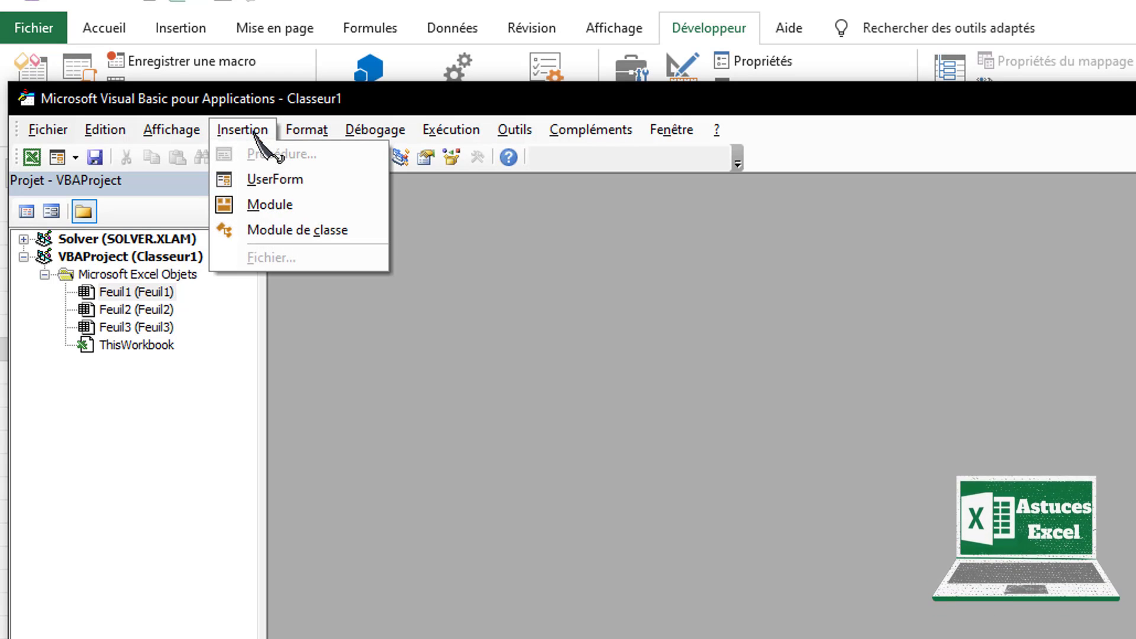
pyautogui.click(268, 203)
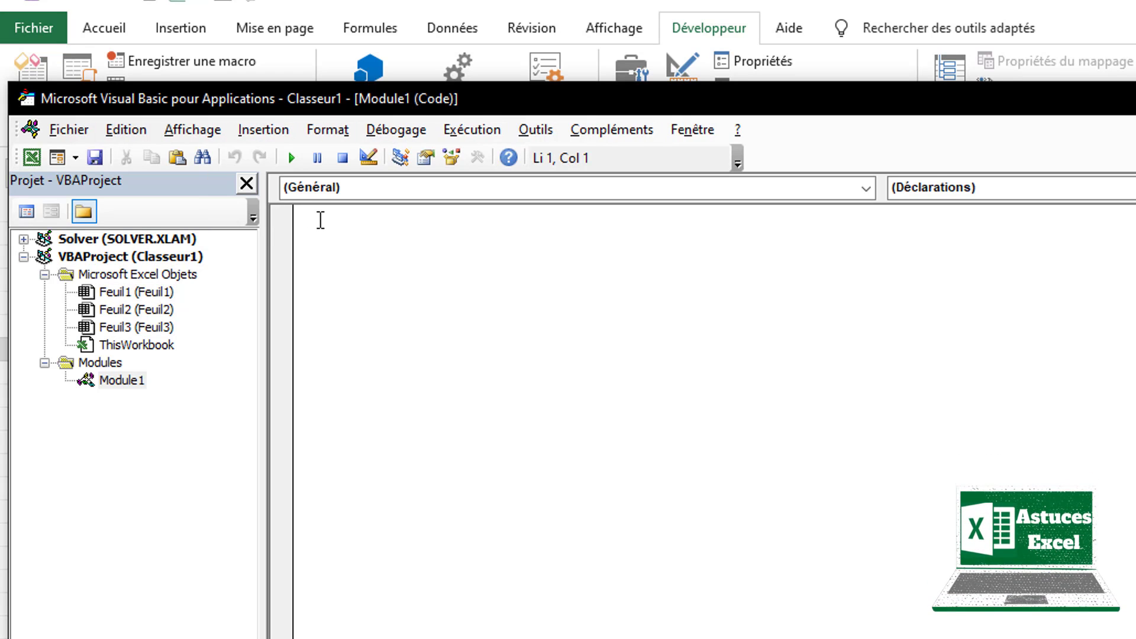
pyautogui.hotkey('ctrl', 'v')
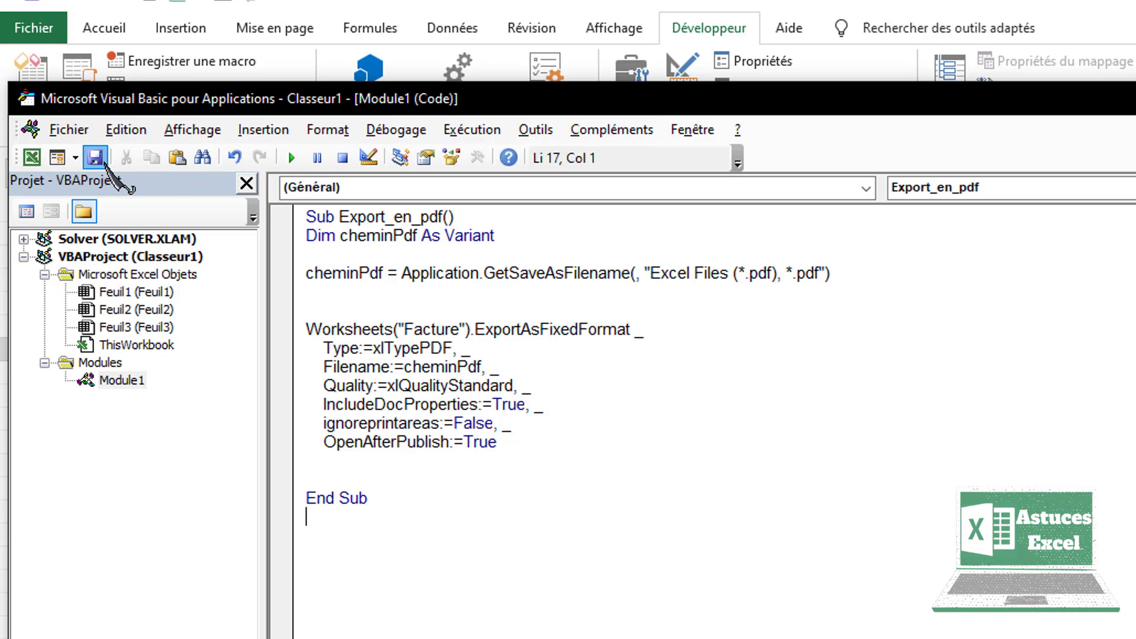
# - Save the workbook as an Excel add-in (*.xlam) named Complémentpdf in the export pdf folder on the desktop
pyautogui.click(104, 163)
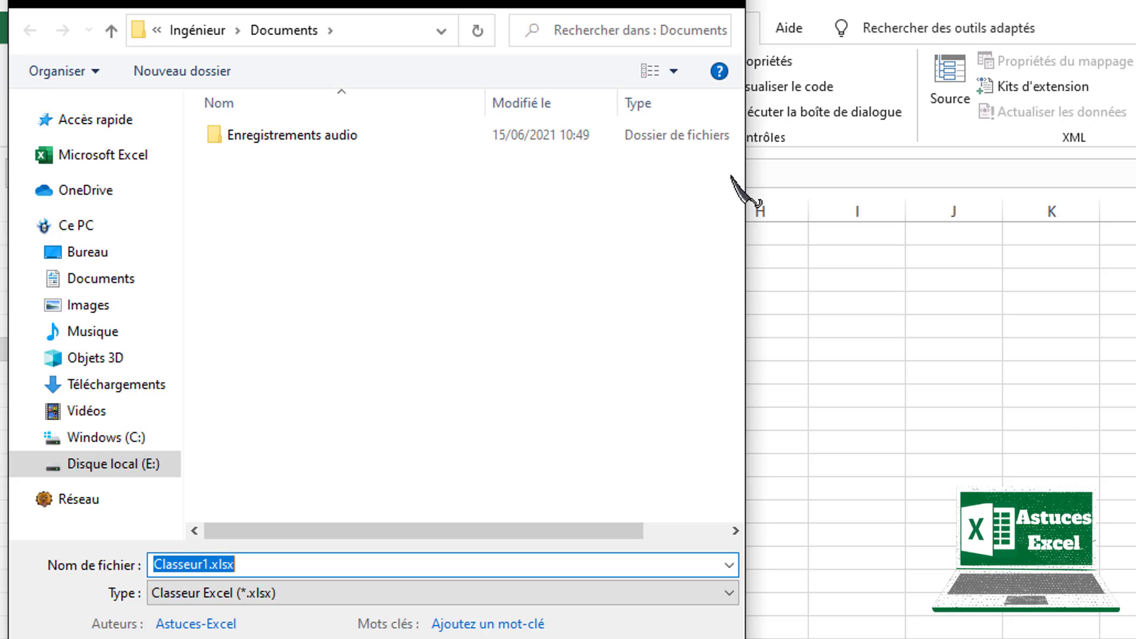
pyautogui.click(269, 601)
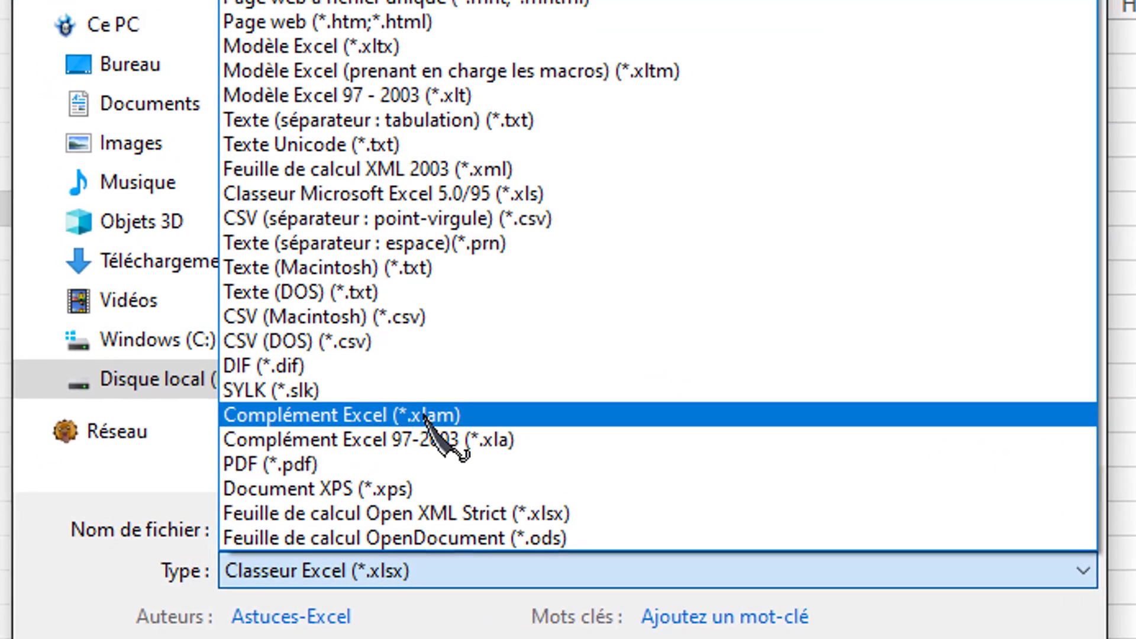
pyautogui.click(328, 468)
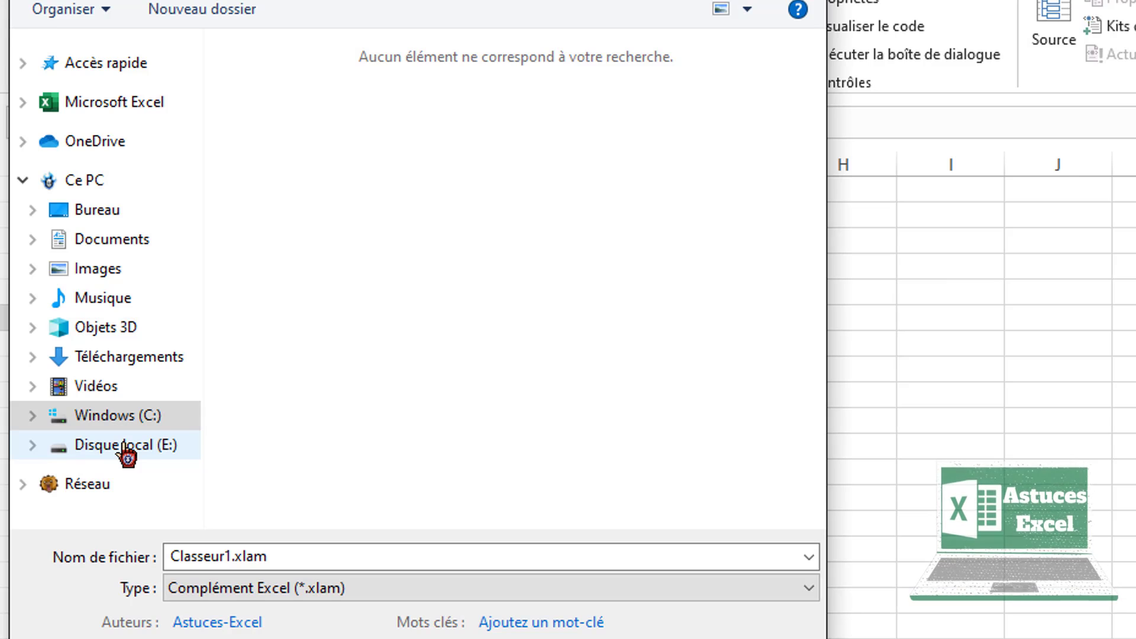
pyautogui.click(156, 210)
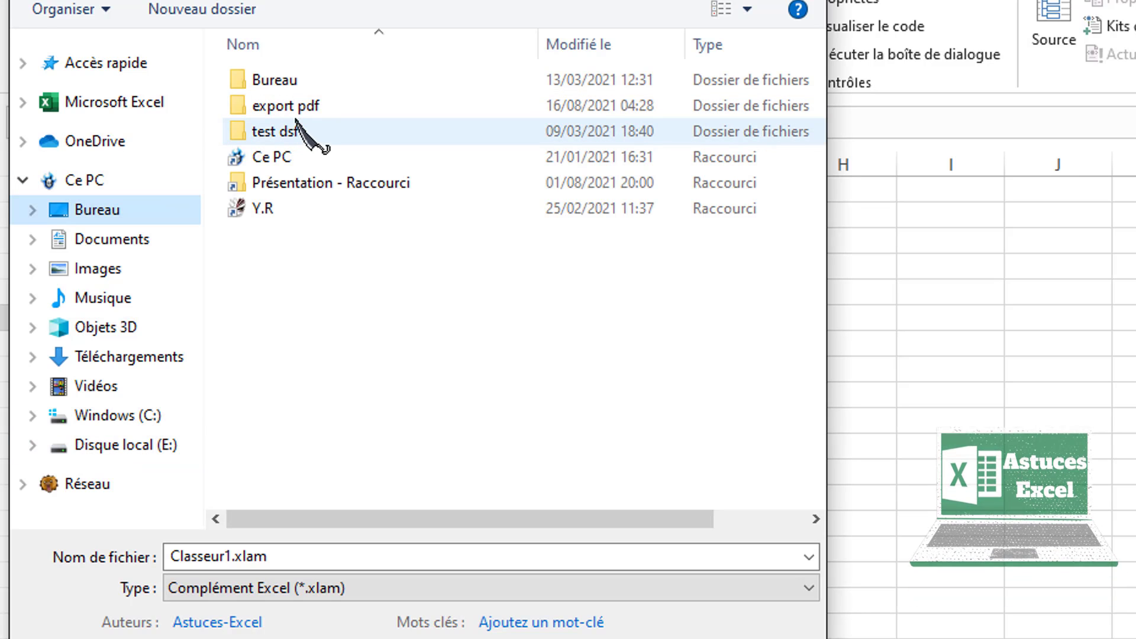
pyautogui.doubleClick(313, 106)
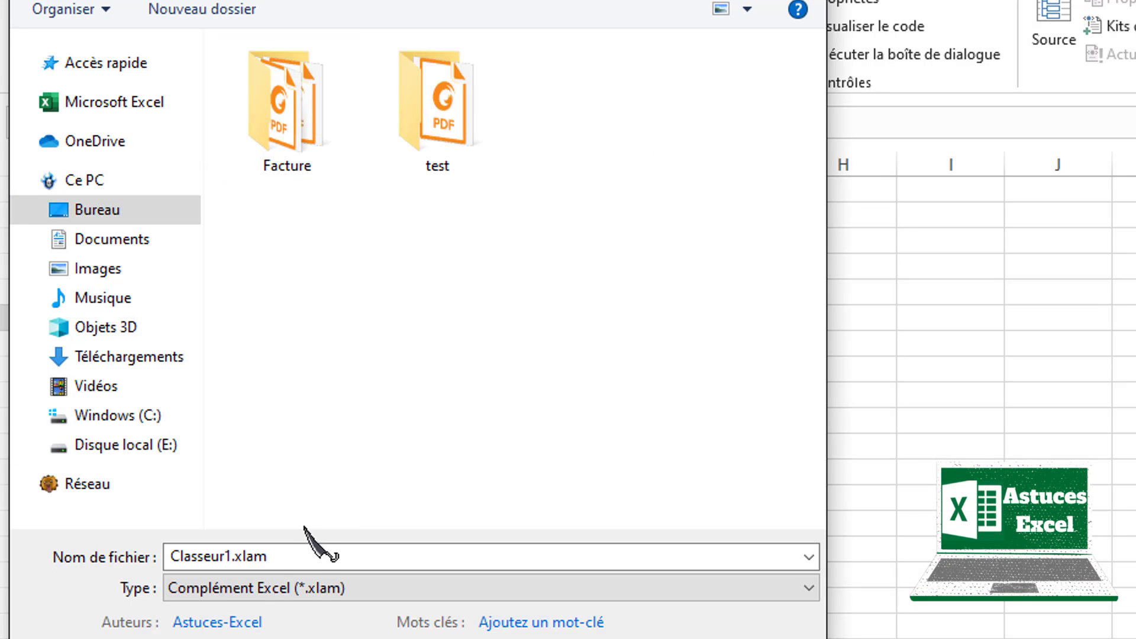
pyautogui.click(280, 559)
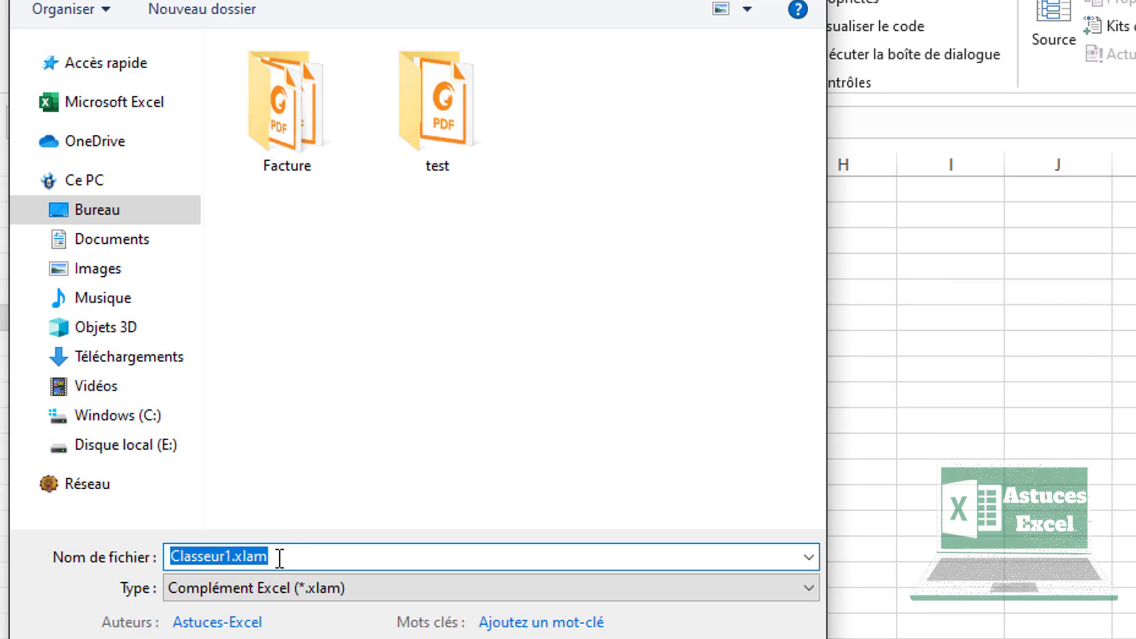
pyautogui.write('C')
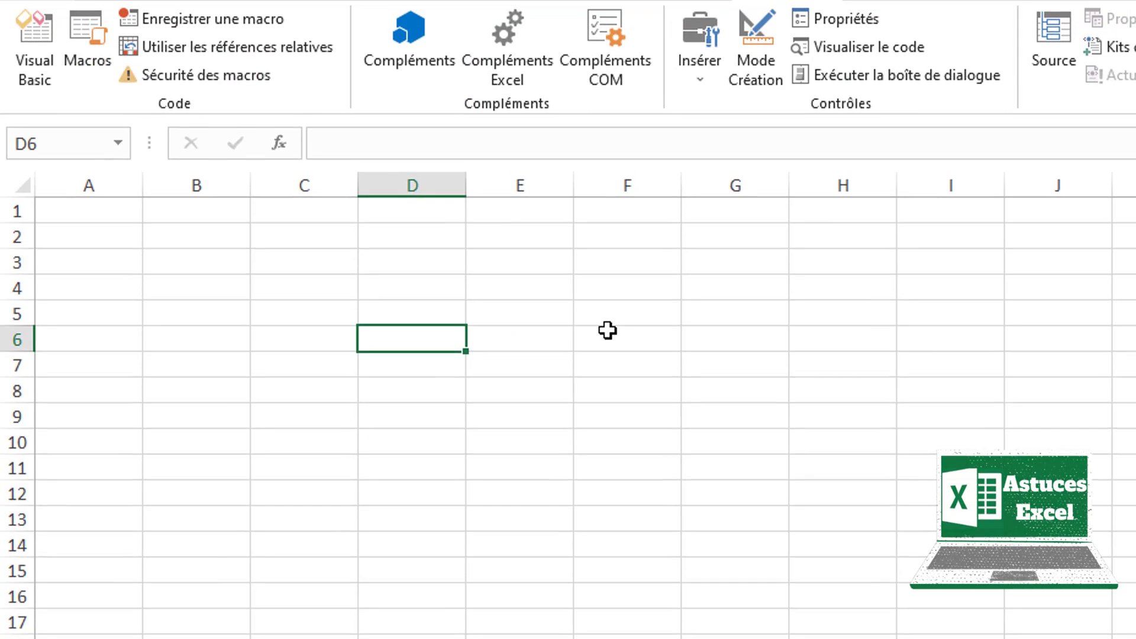
# - Add a new custom tab to the ribbon after Développeur in the ribbon customization options
pyautogui.click(609, 329)
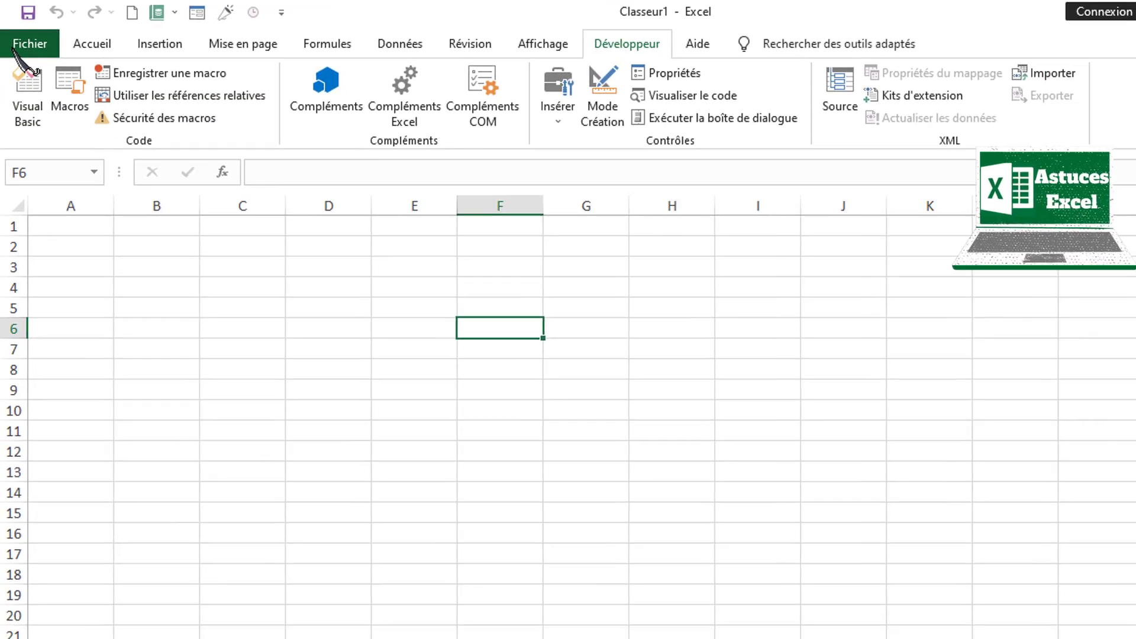
pyautogui.click(15, 51)
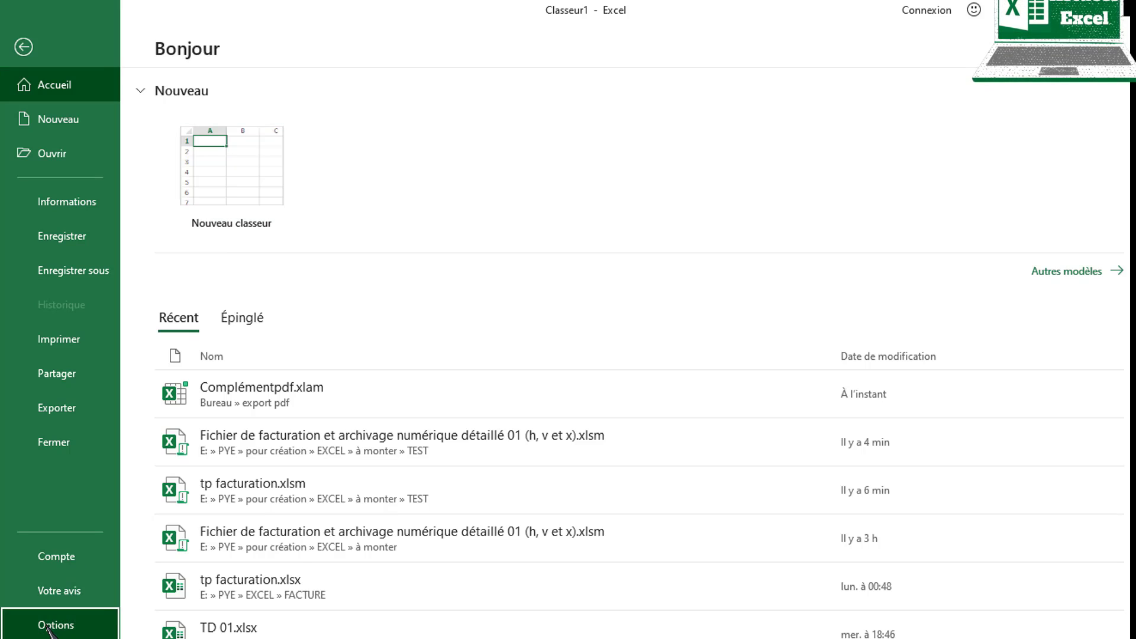
pyautogui.click(54, 625)
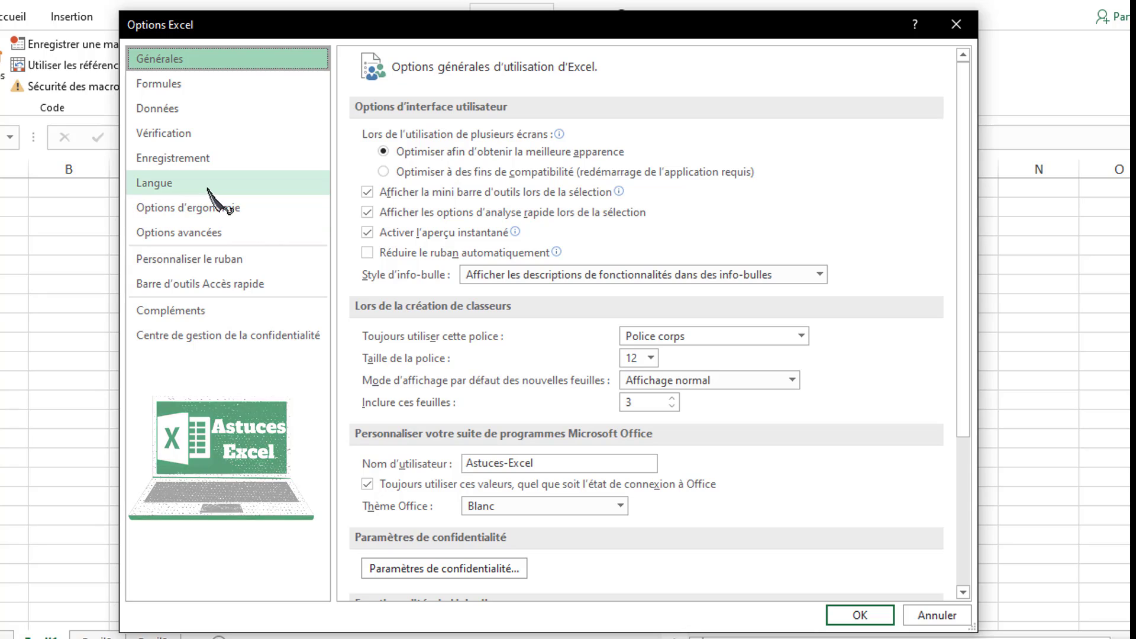
pyautogui.click(234, 261)
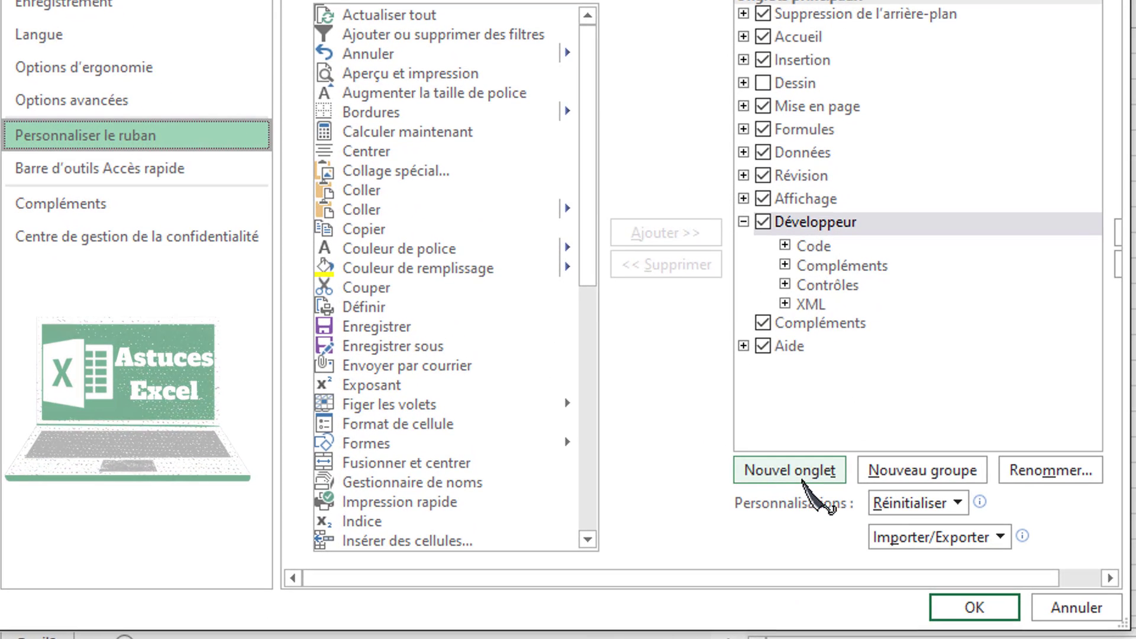
pyautogui.click(803, 482)
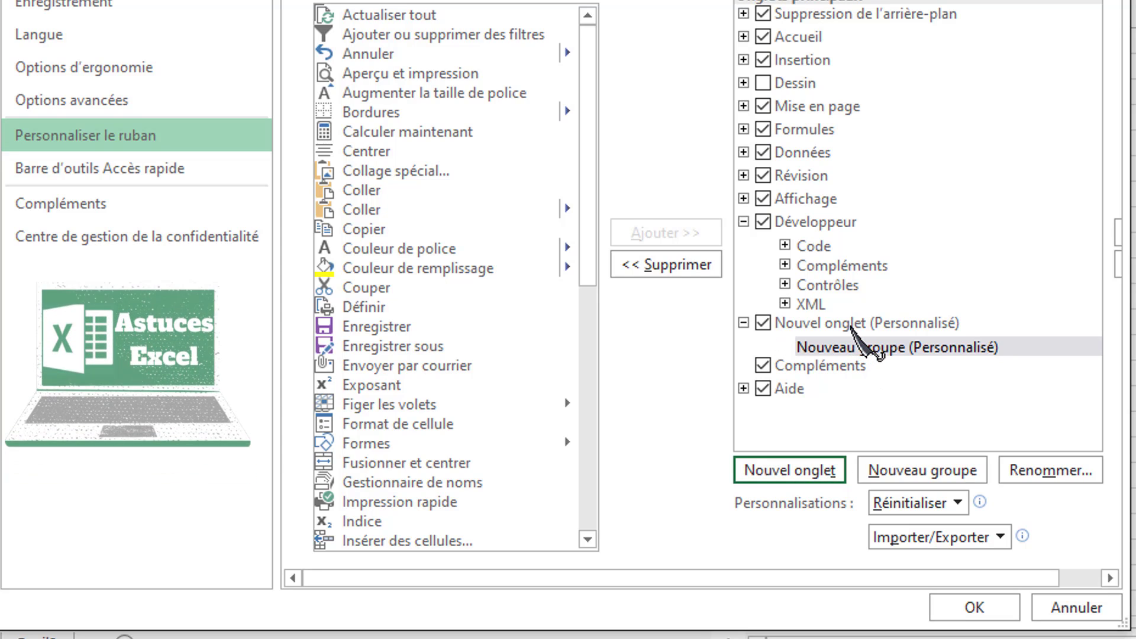
# - Rename the new custom ribbon tab as PDF
pyautogui.click(852, 324)
pyautogui.doubleClick(852, 326)
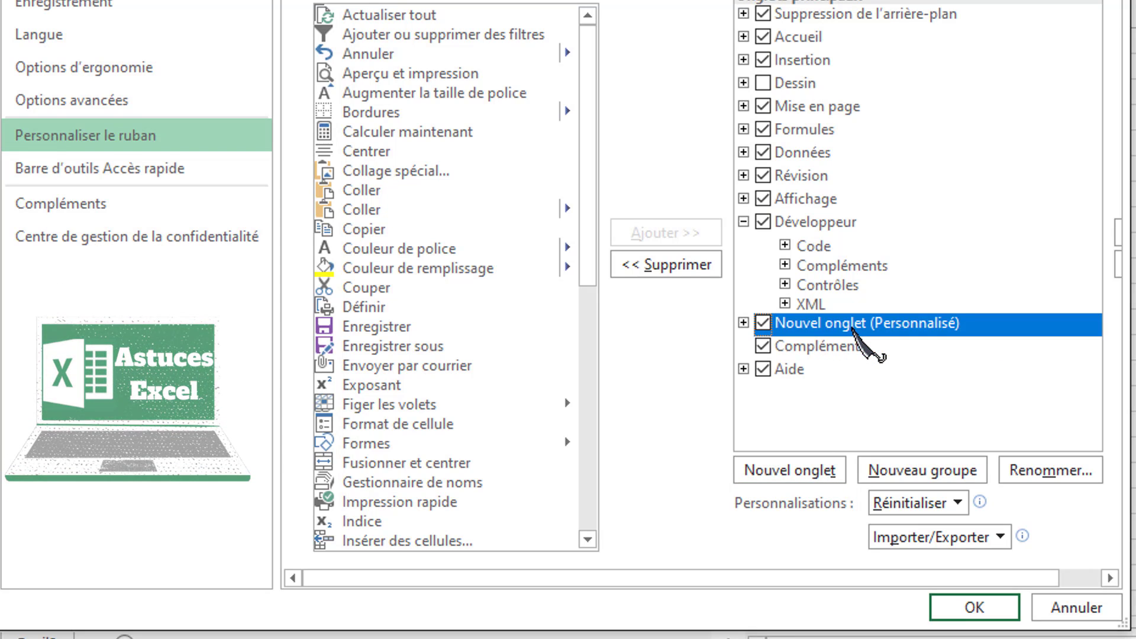
pyautogui.doubleClick(852, 325)
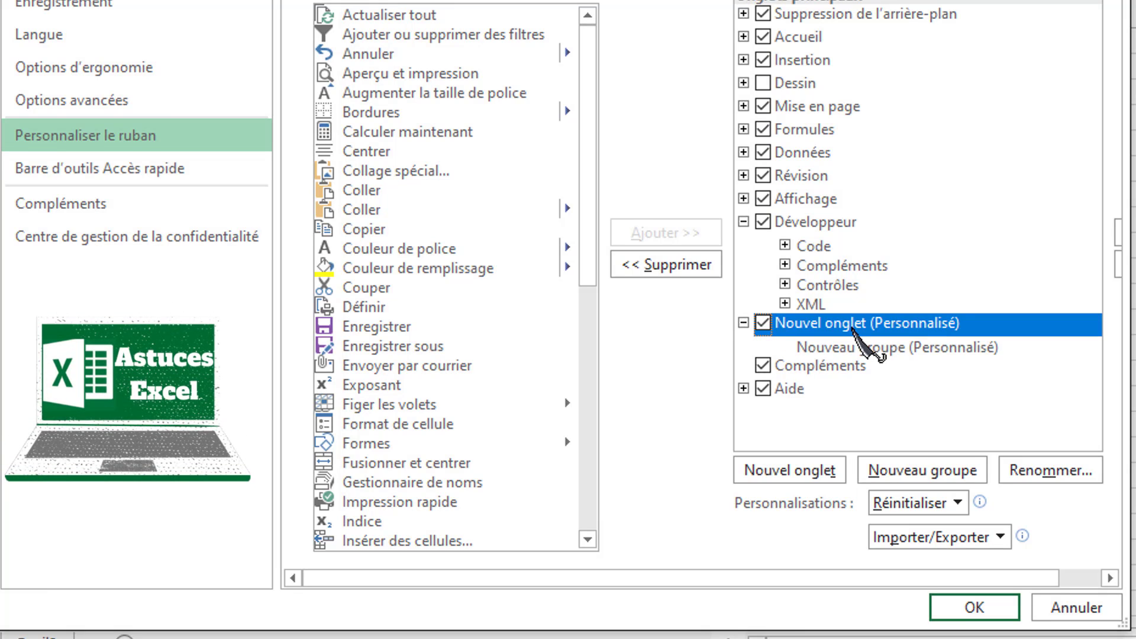
pyautogui.click(1046, 471)
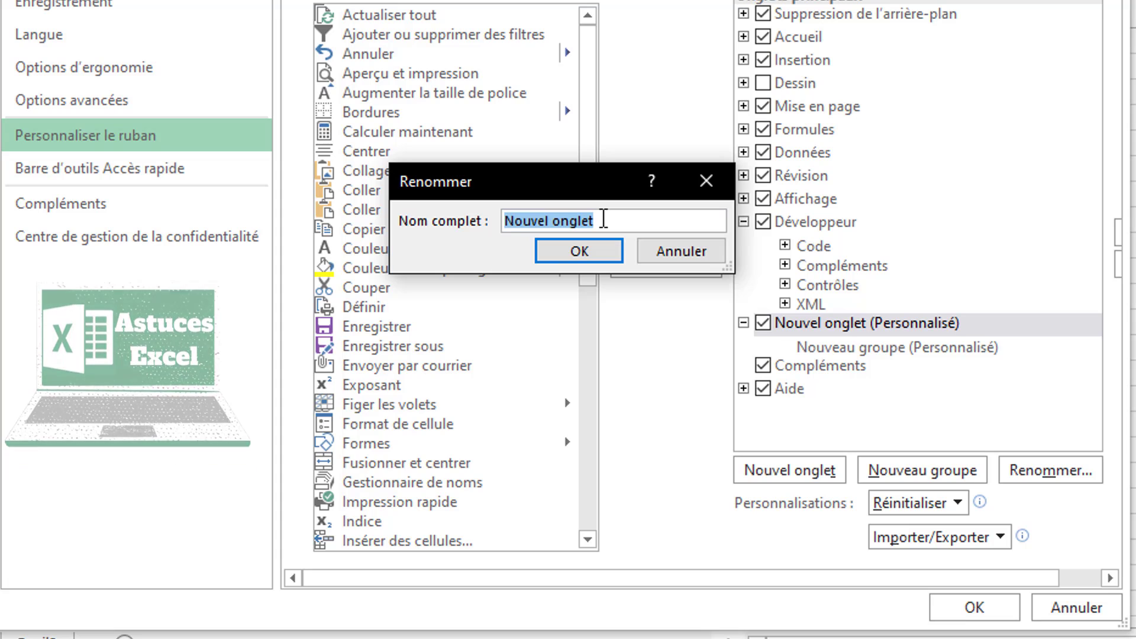
pyautogui.write('PDF')
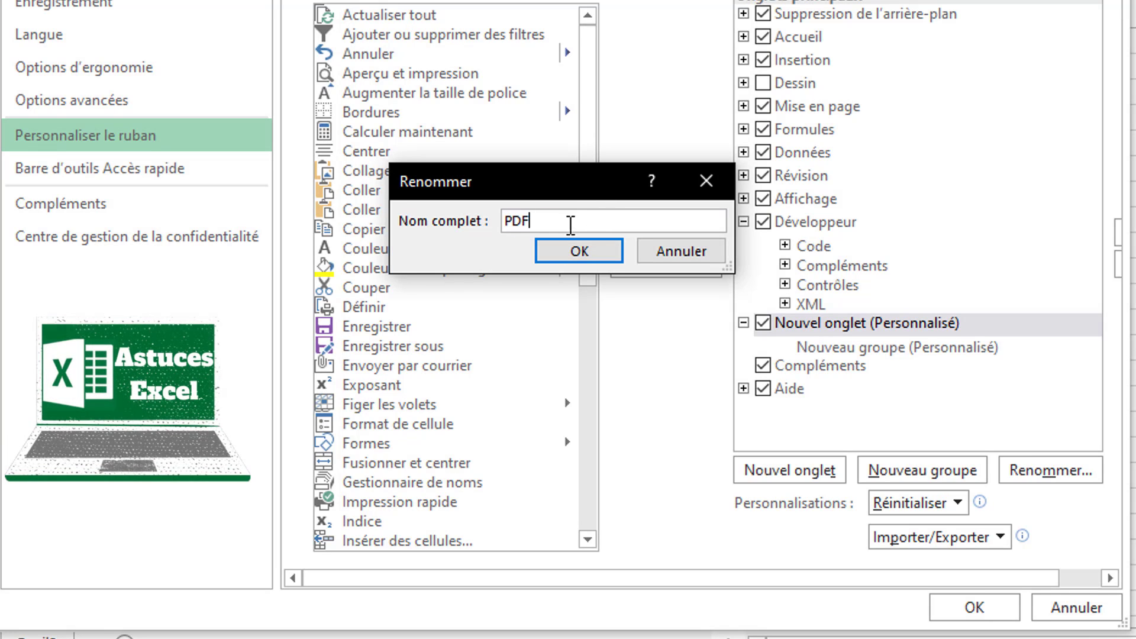
pyautogui.click(580, 252)
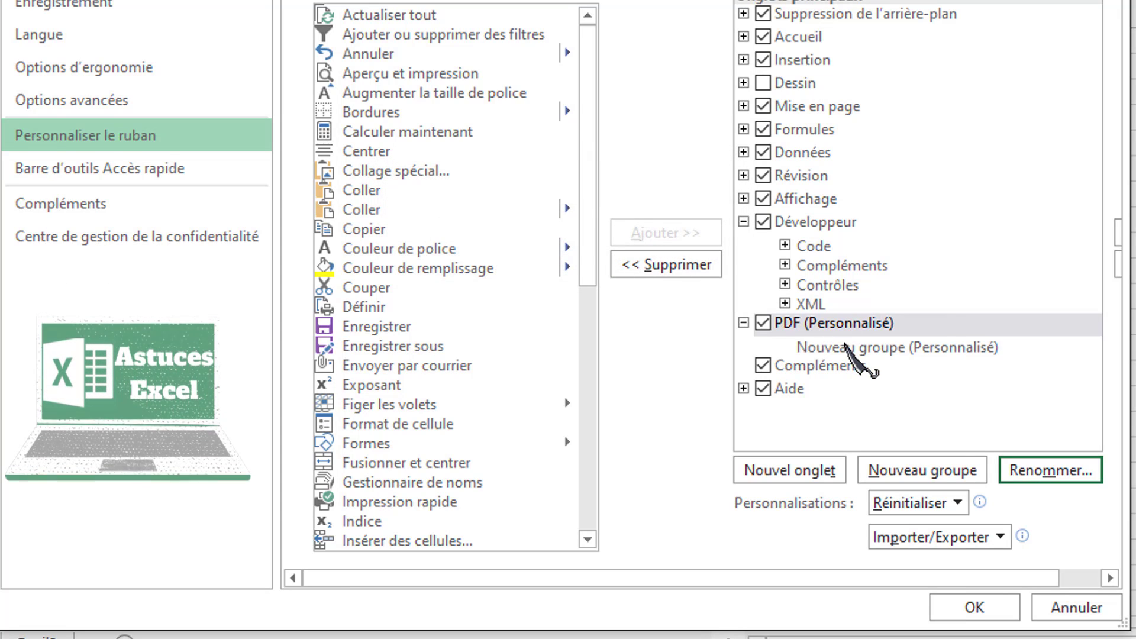
# - Rename the new group under the PDF custom tab as Export Pdf
pyautogui.click(851, 348)
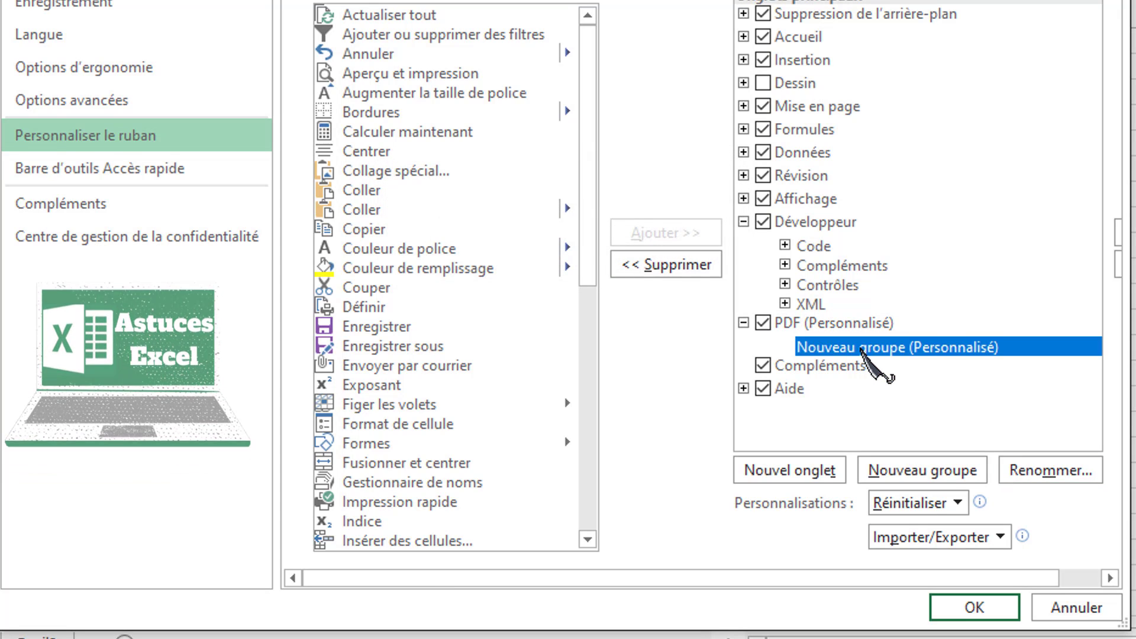
pyautogui.rightClick(861, 350)
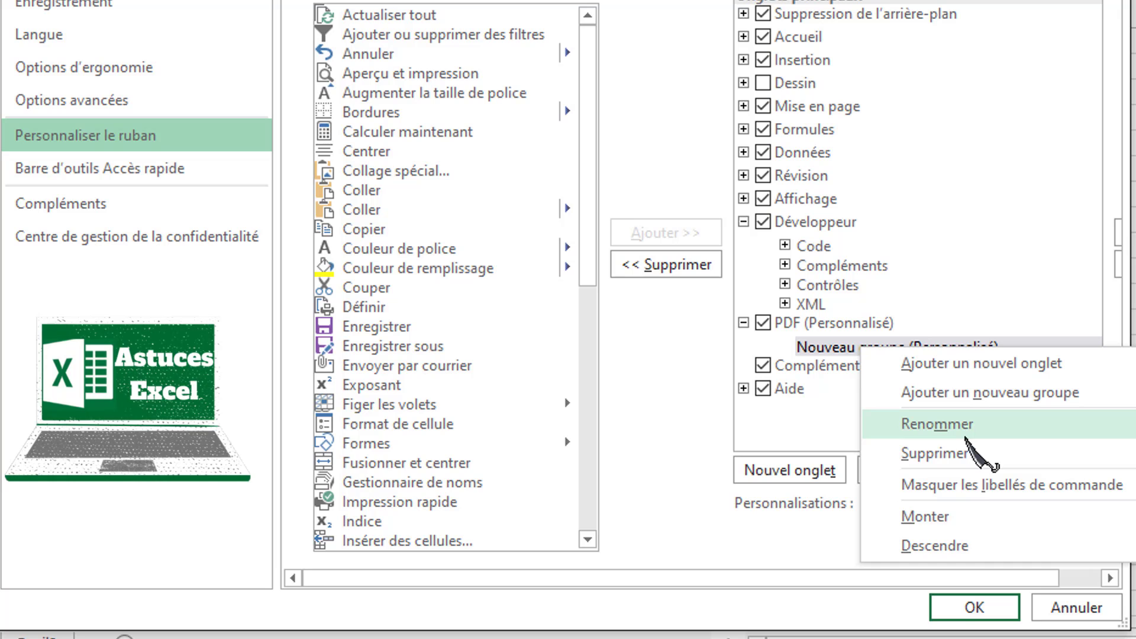
pyautogui.click(966, 441)
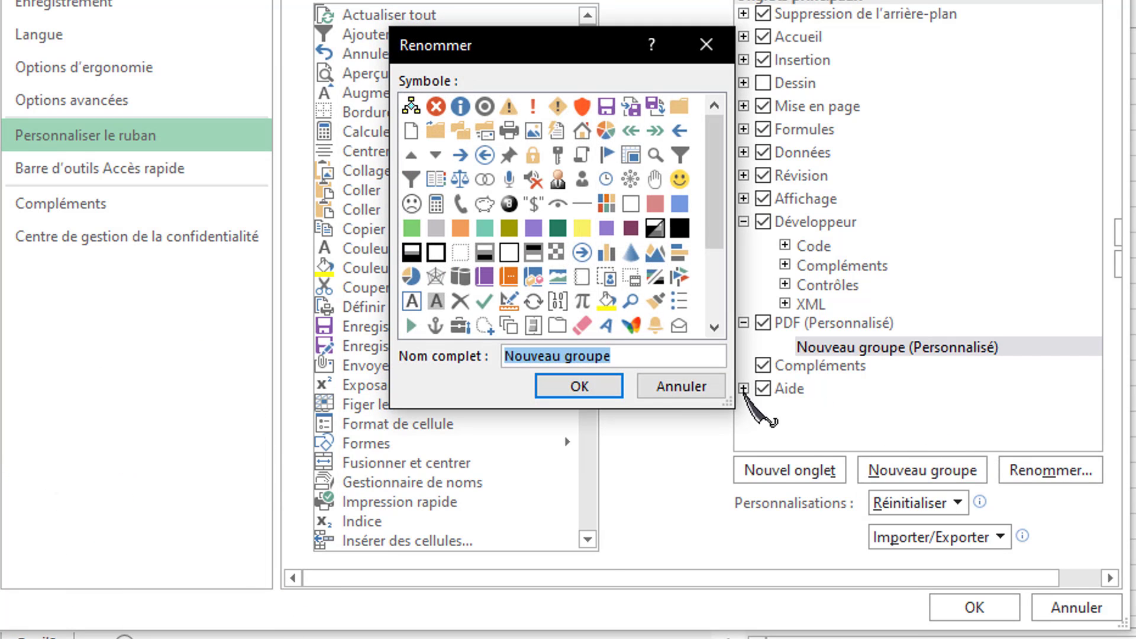
pyautogui.write('E')
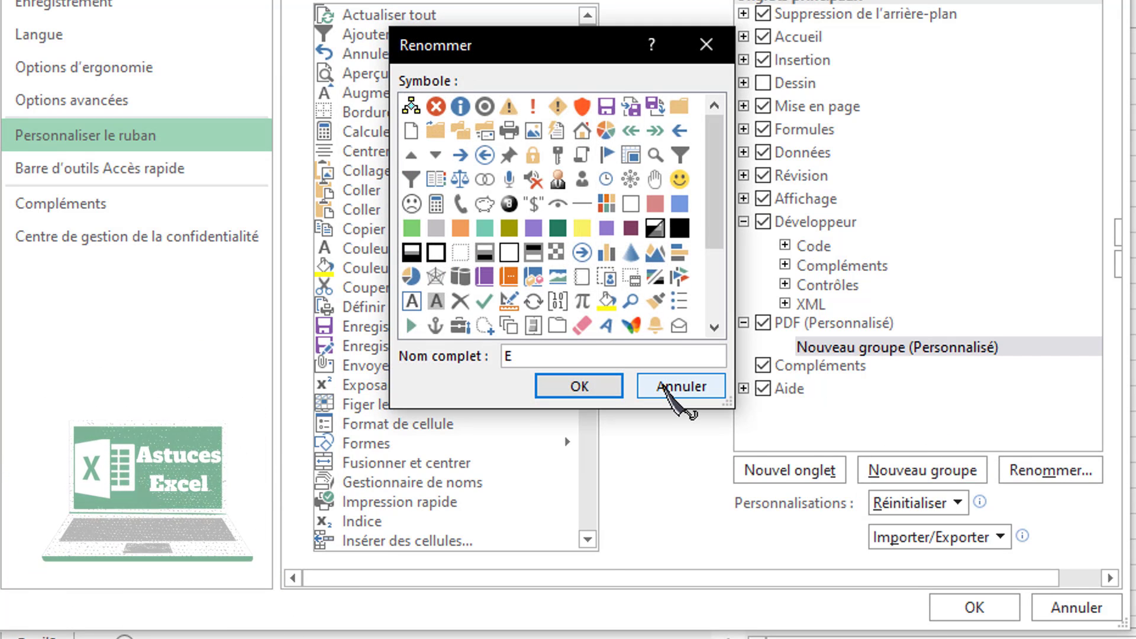
pyautogui.write('xport Pdf')
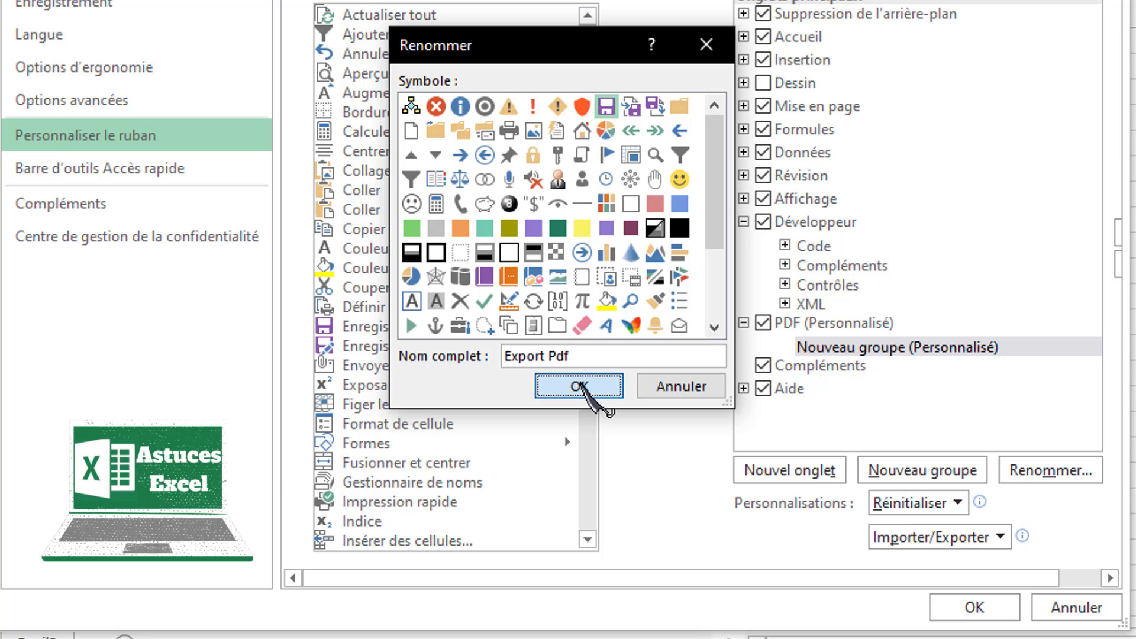
pyautogui.click(580, 386)
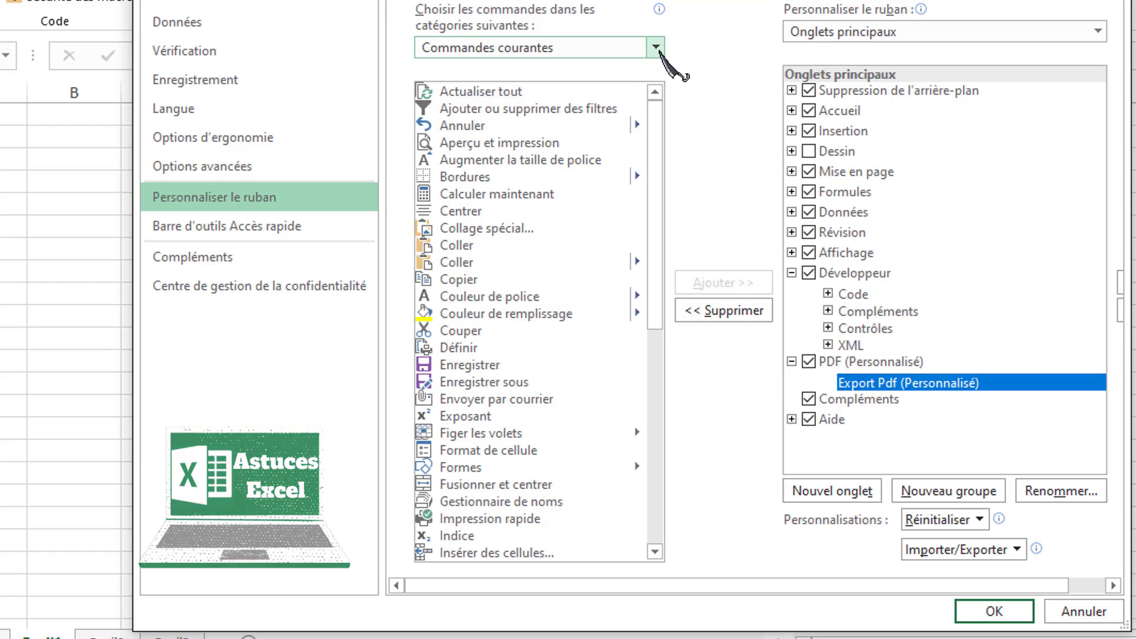
# - Add the Export_en_pdf macro to the Export Pdf group of the PDF tab and apply the ribbon customization
pyautogui.click(655, 48)
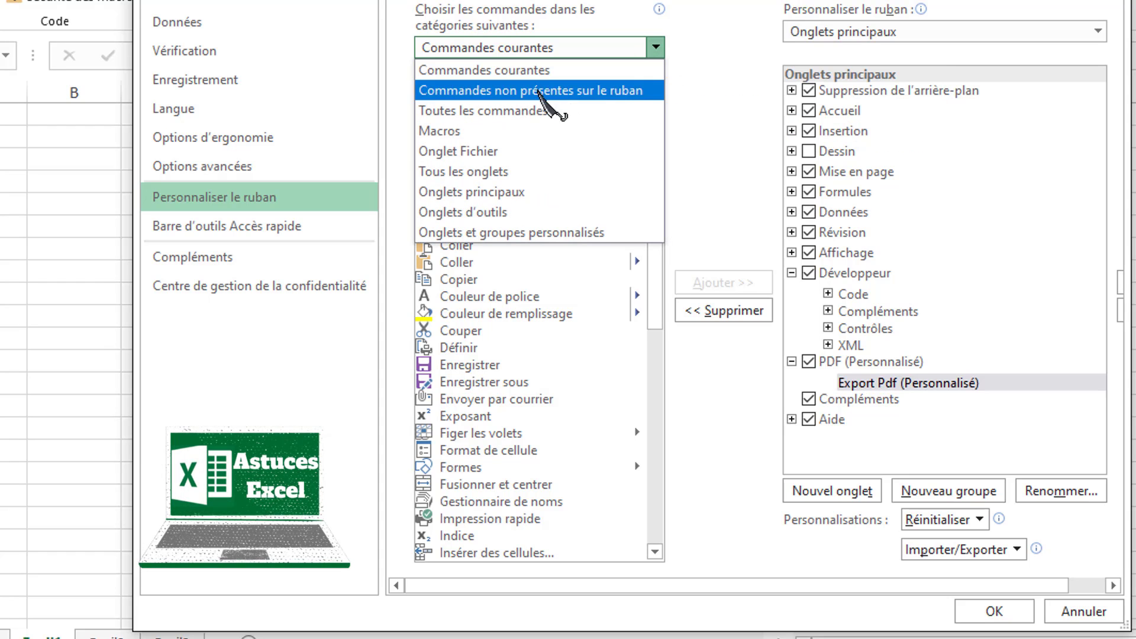
pyautogui.click(549, 117)
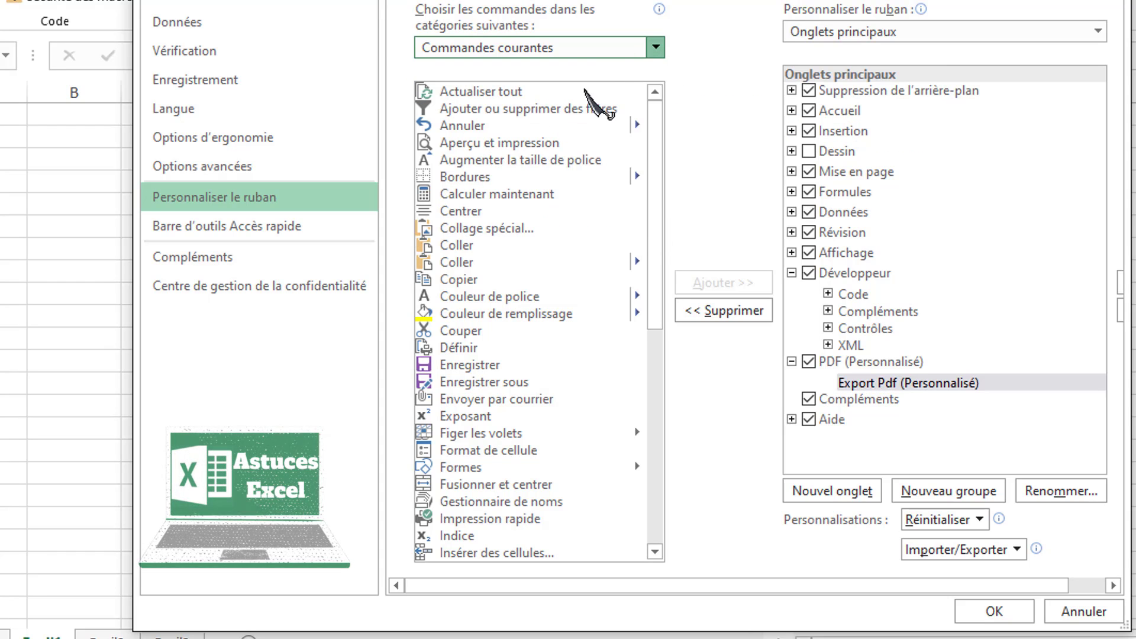
pyautogui.click(655, 50)
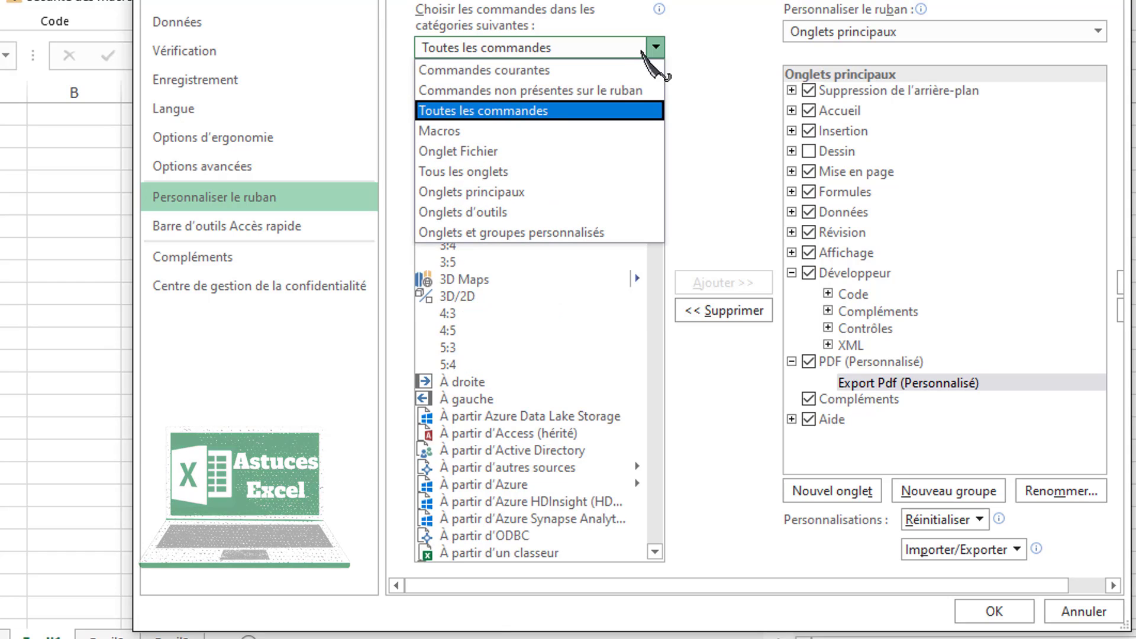
pyautogui.click(477, 131)
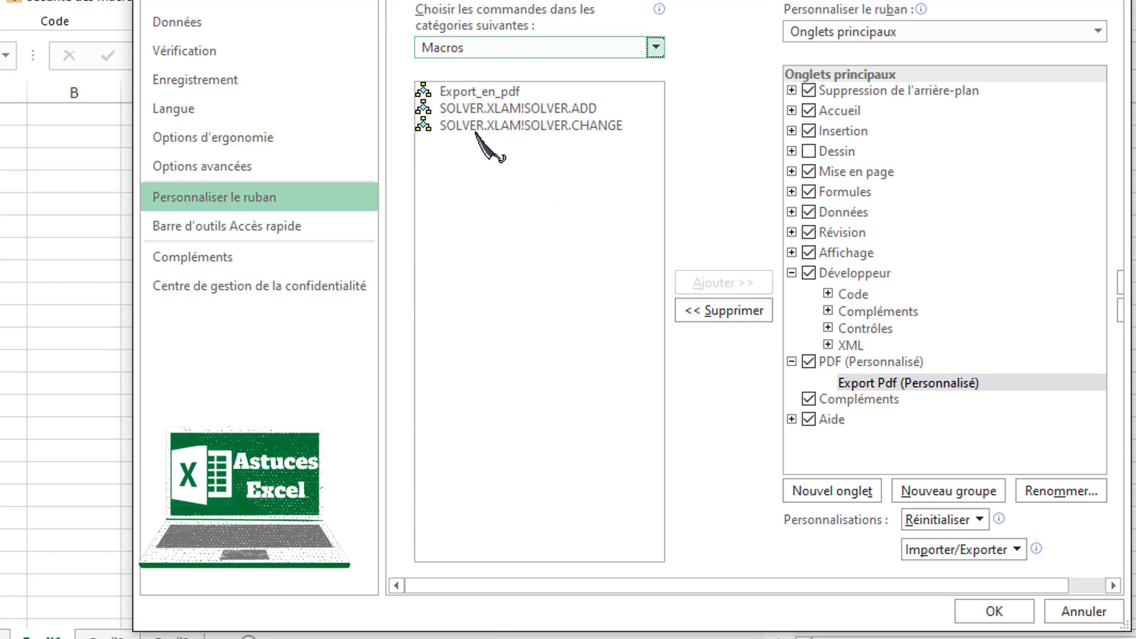
pyautogui.click(505, 93)
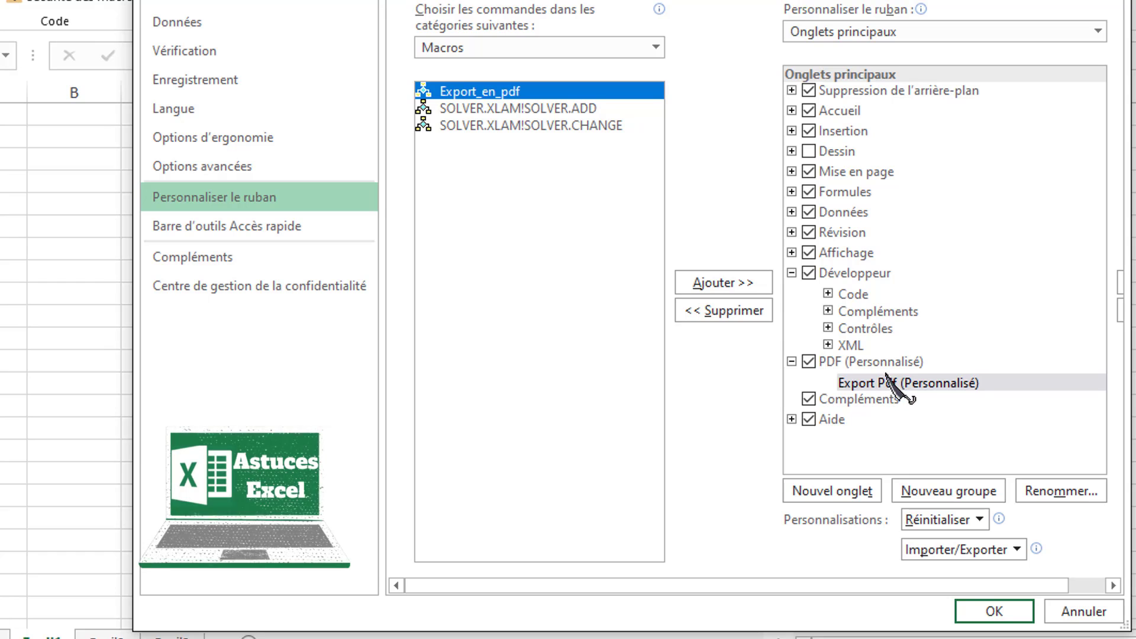
pyautogui.click(733, 284)
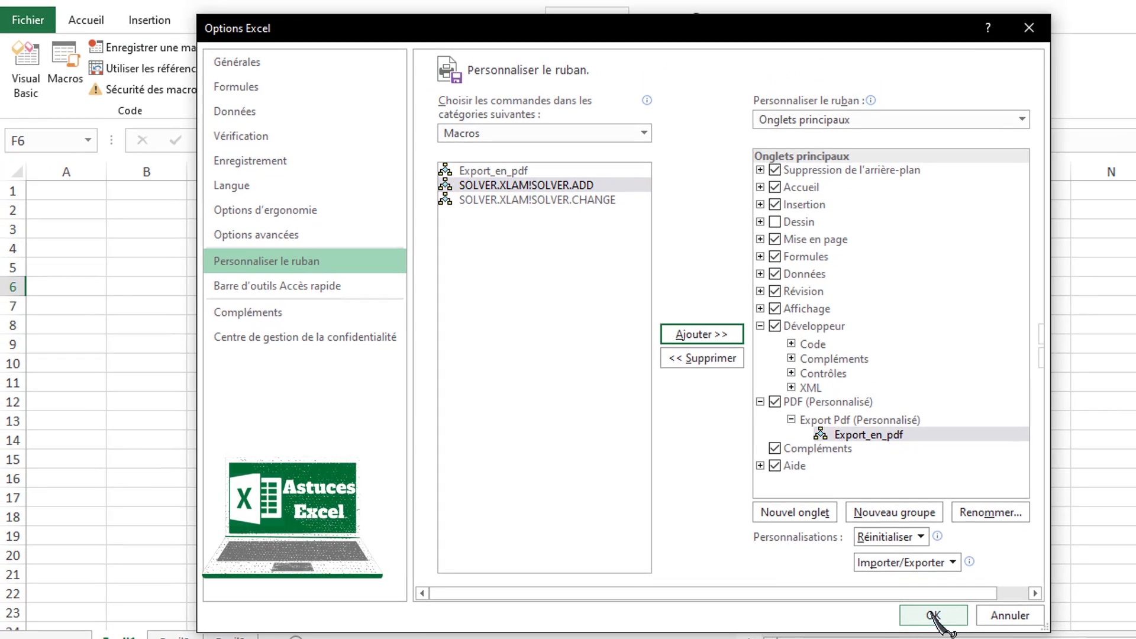
pyautogui.click(997, 611)
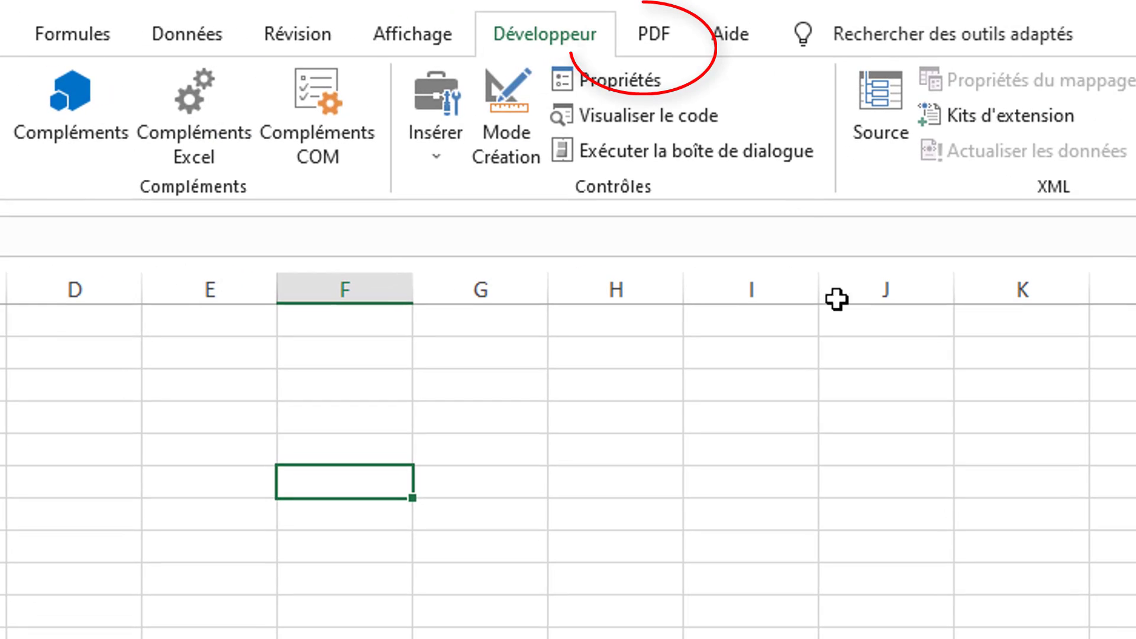
# - Test the Export_en_pdf command from the custom PDF tab and cancel its save dialog
pyautogui.click(657, 33)
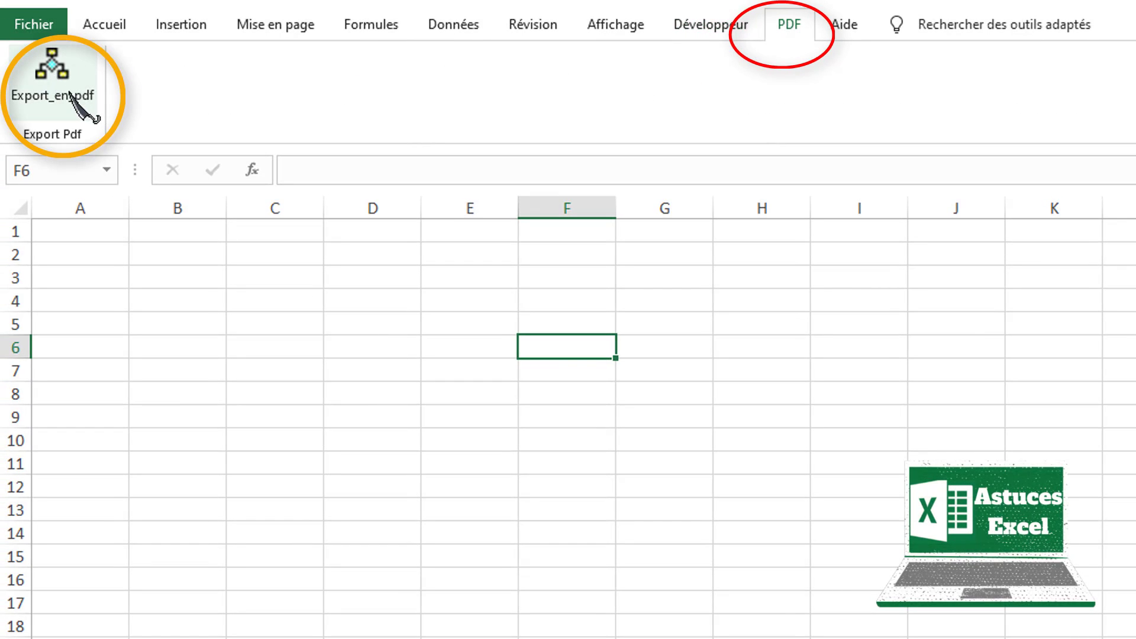
pyautogui.click(81, 303)
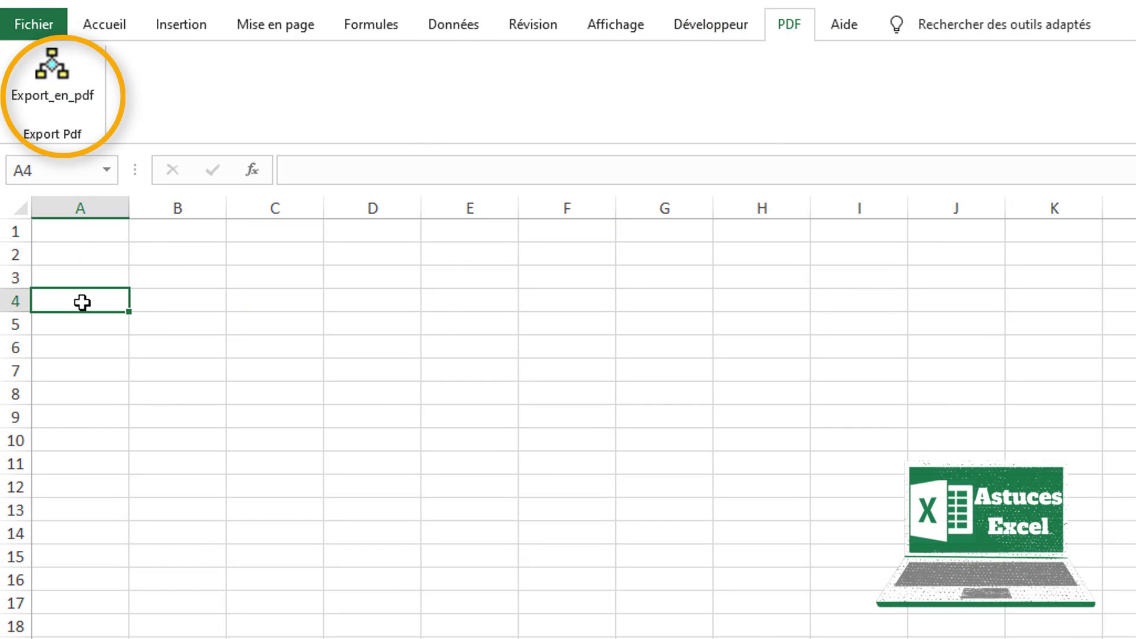
pyautogui.click(268, 310)
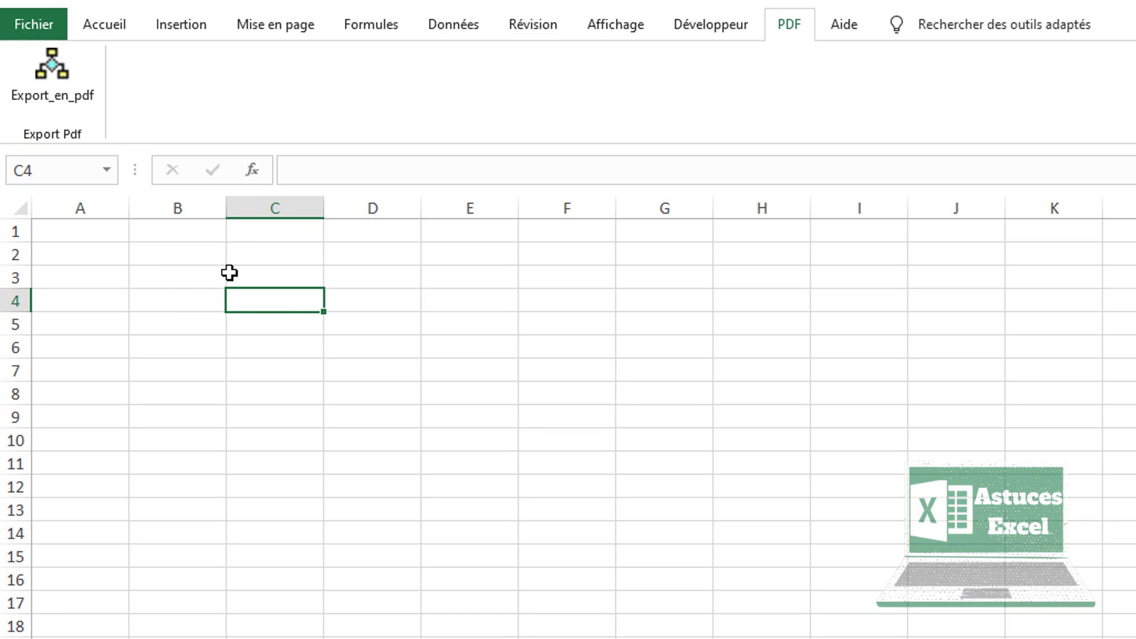
pyautogui.click(58, 78)
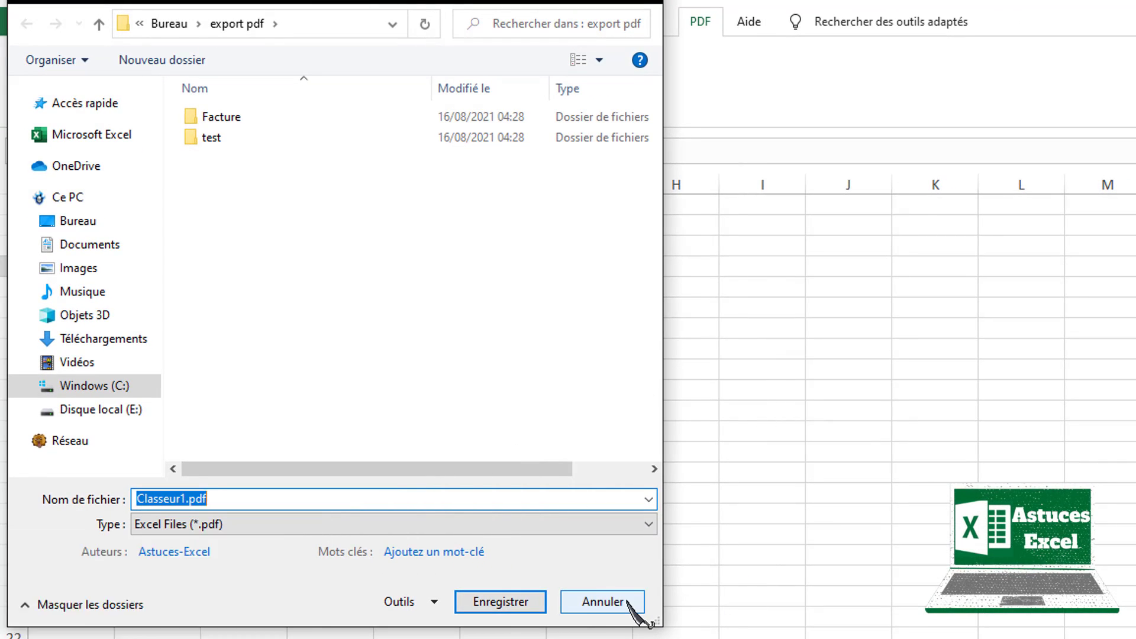
pyautogui.click(602, 602)
pyautogui.click(610, 326)
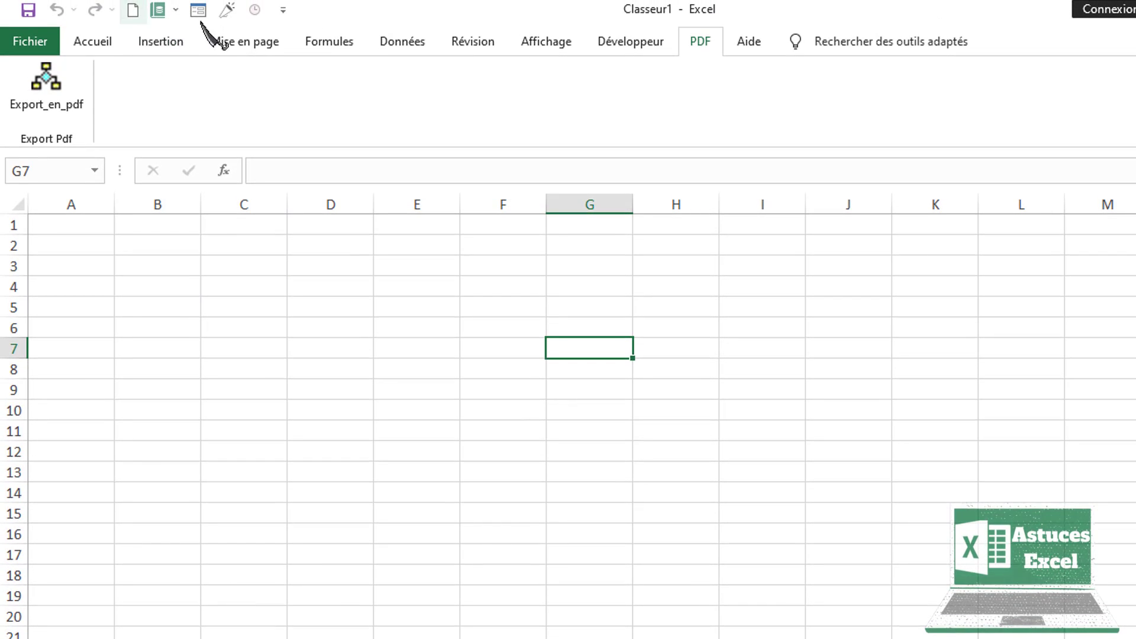
# - Add the Export_en_pdf macro to the Quick Access Toolbar for all documents
pyautogui.click(283, 10)
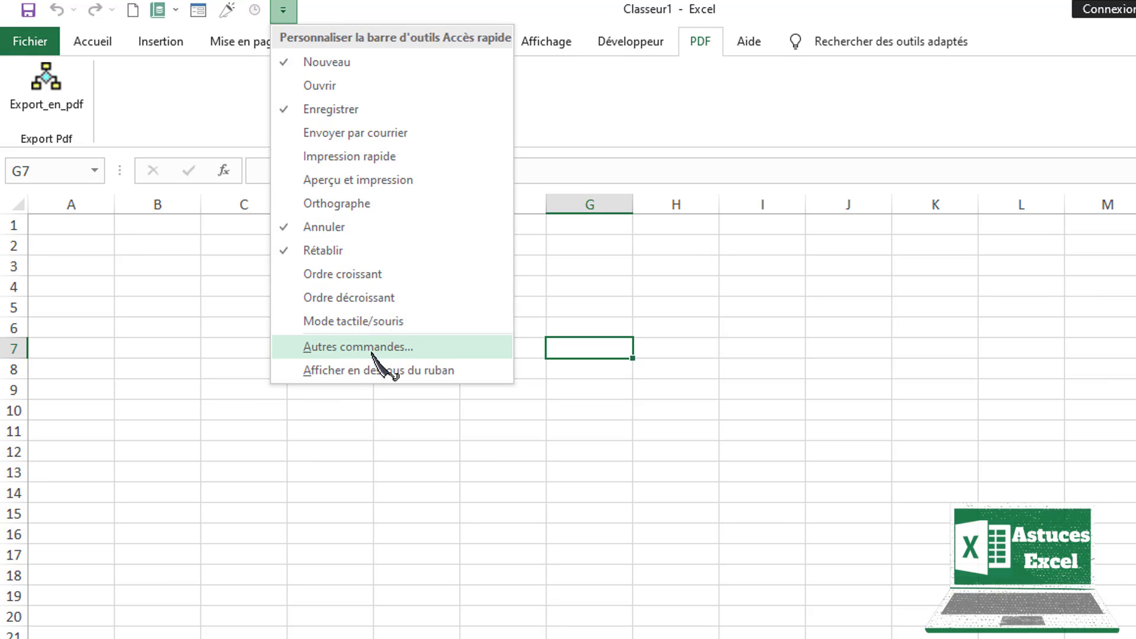
pyautogui.click(372, 349)
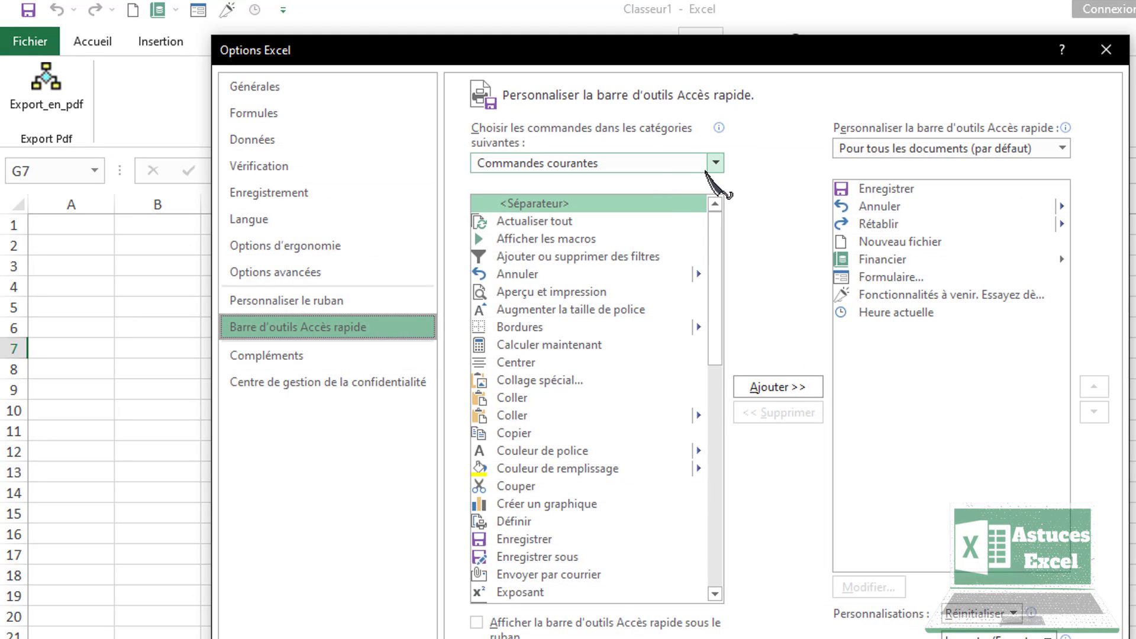
pyautogui.click(714, 164)
pyautogui.click(569, 237)
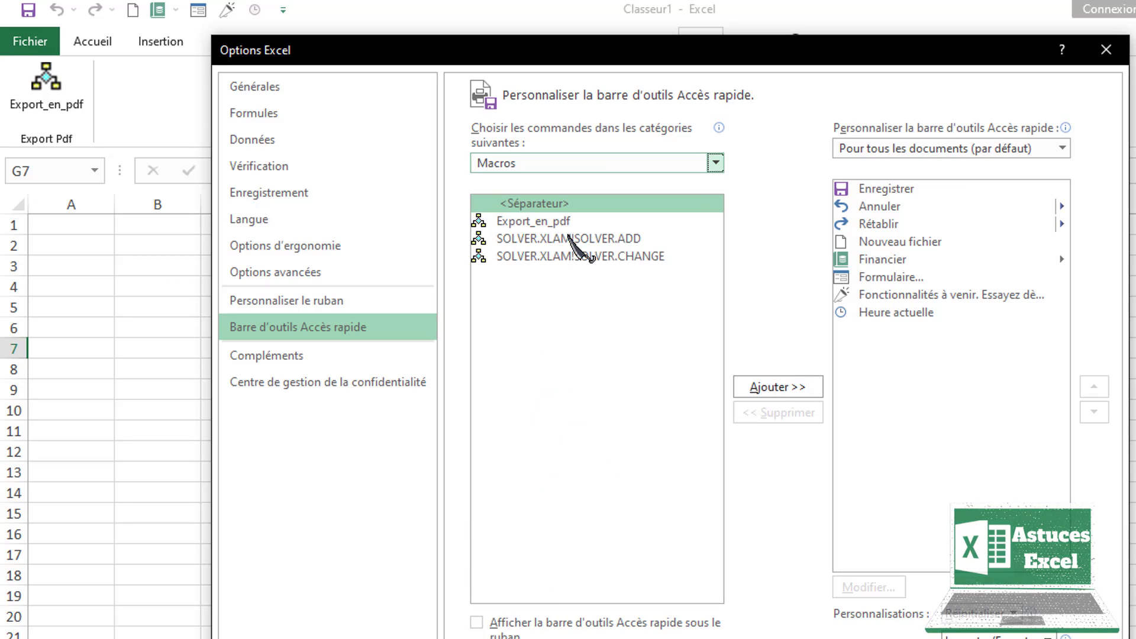
pyautogui.click(539, 222)
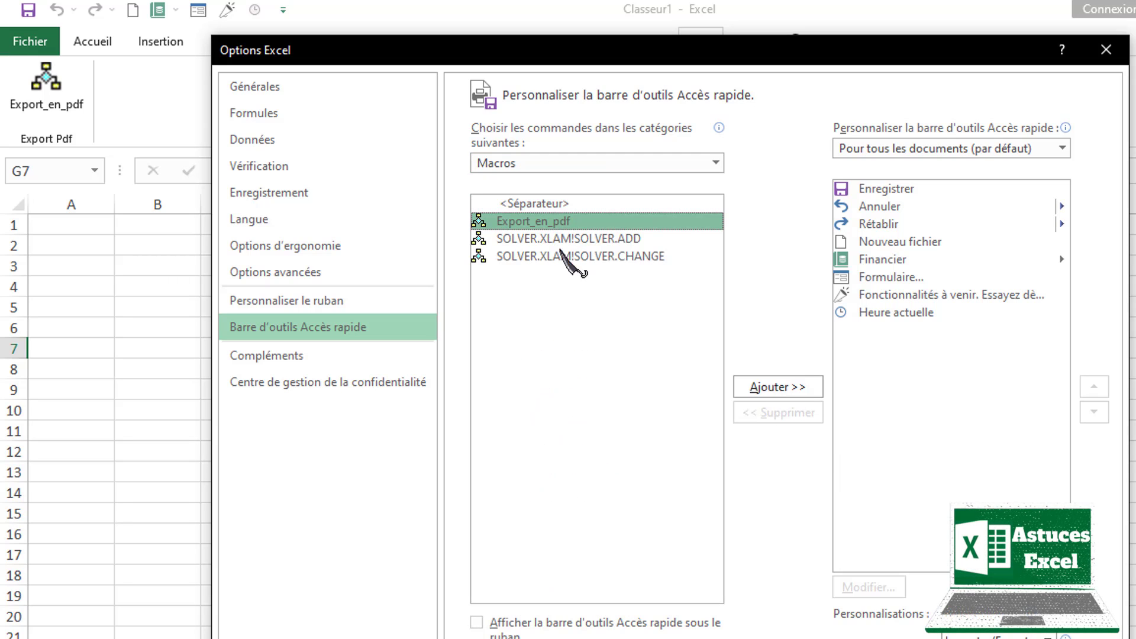
pyautogui.click(769, 388)
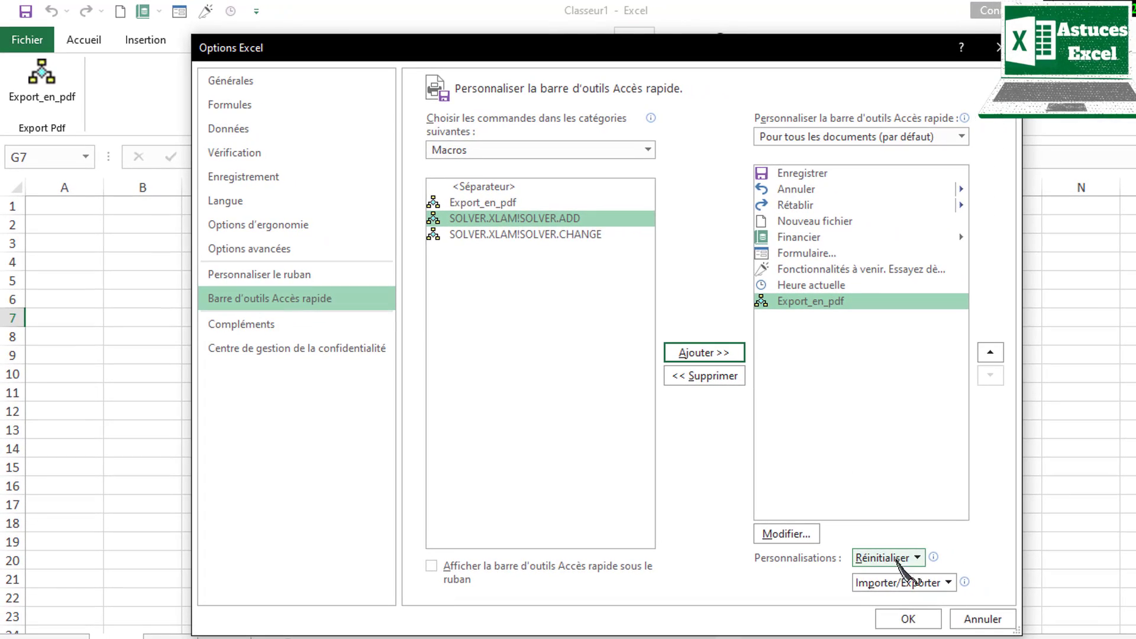
pyautogui.click(908, 618)
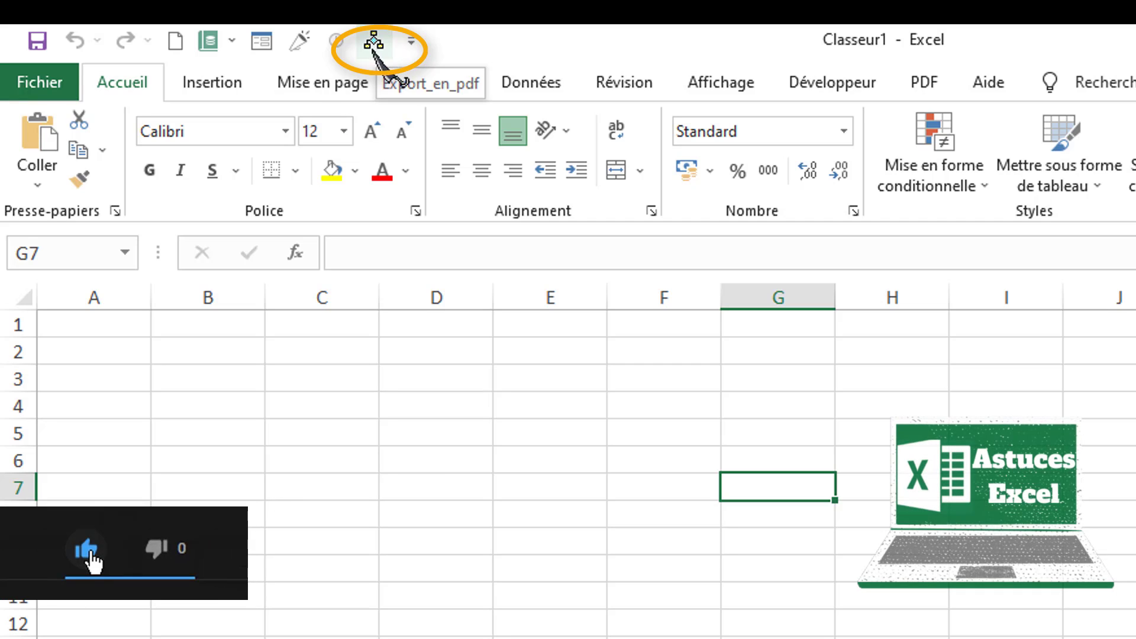
# - Enter the sample text ppdhkkz in cell B7 and pedh in cell B9
pyautogui.click(201, 485)
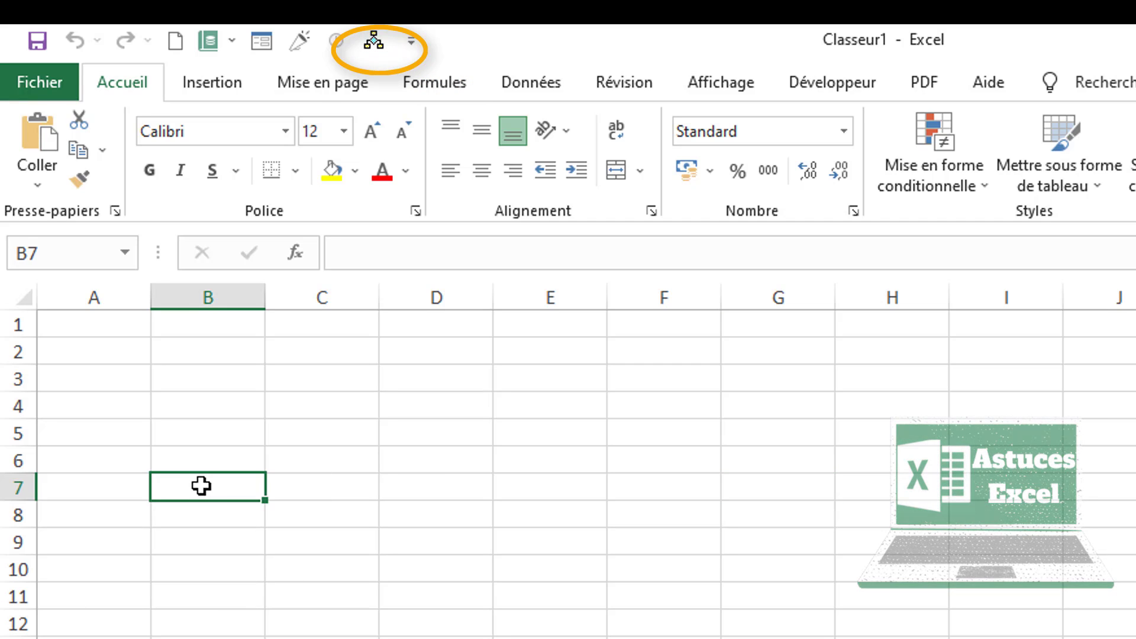
pyautogui.write('ppdhkkz')
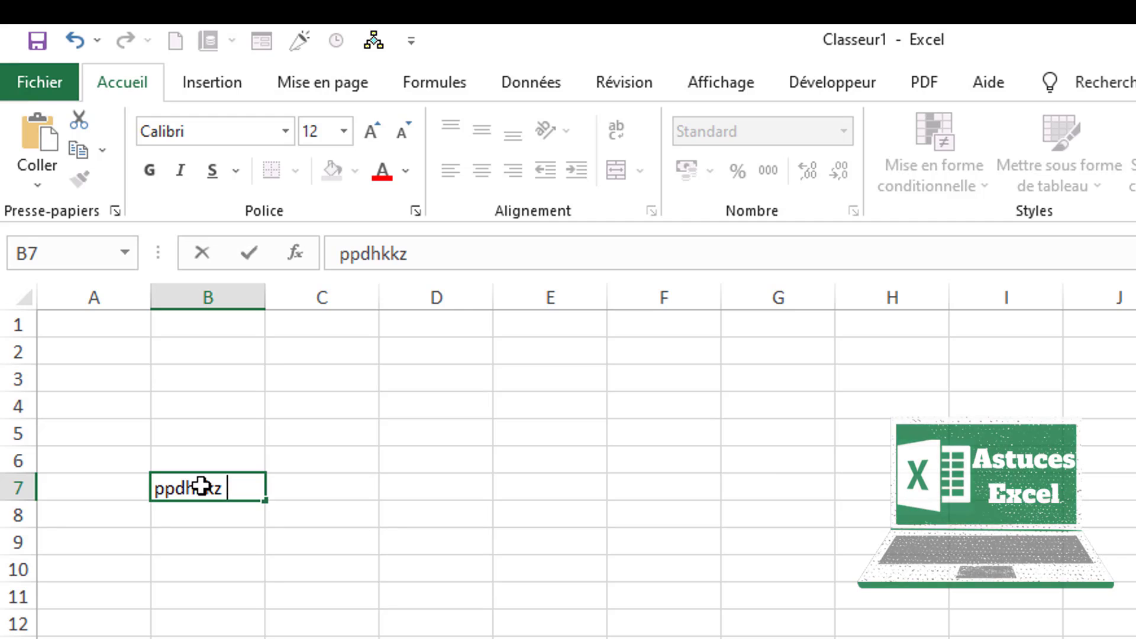
pyautogui.press('Return')
pyautogui.press('Return')
pyautogui.write('pedh')
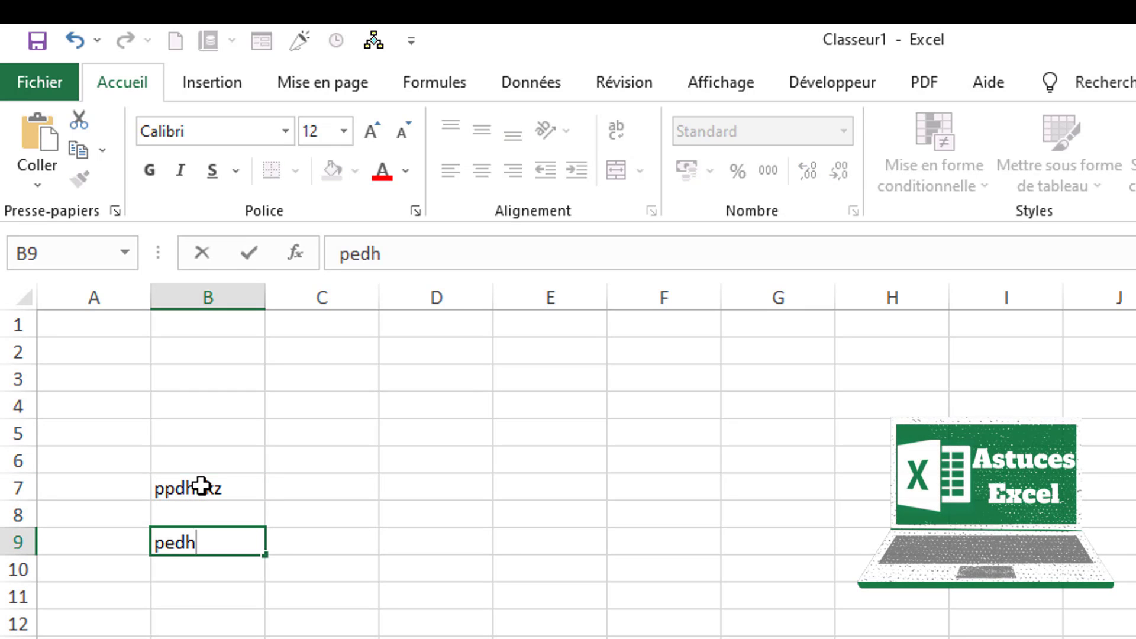
pyautogui.press('Return')
# - Apply all borders (Toutes les bordures) to the range A3:D20
pyautogui.moveTo(109, 379); pyautogui.dragTo(435, 636)
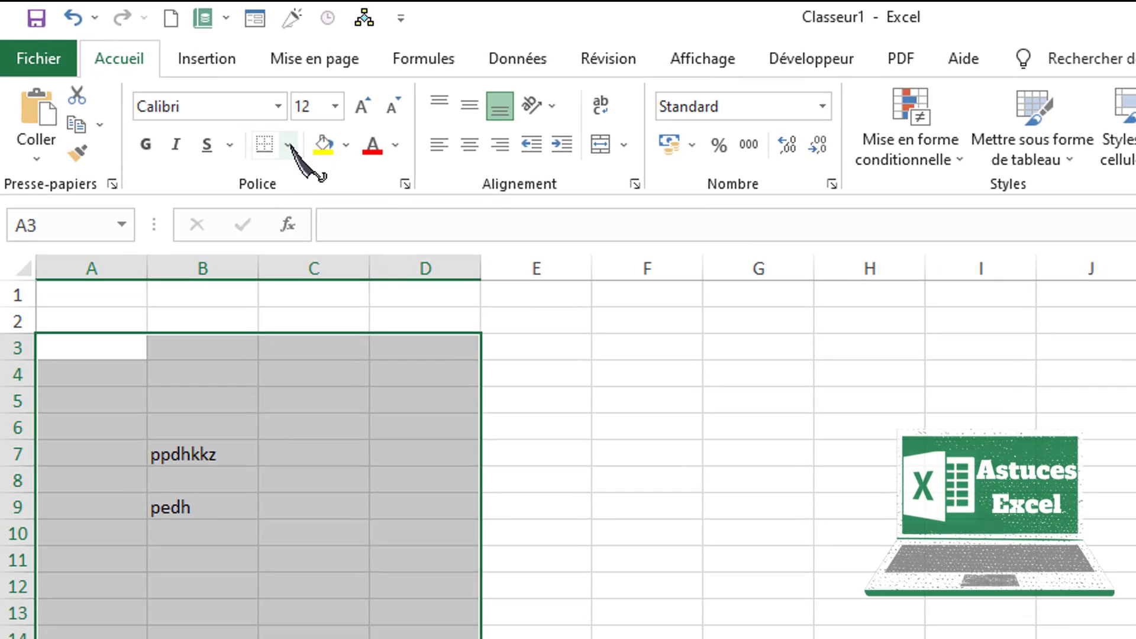
pyautogui.click(289, 145)
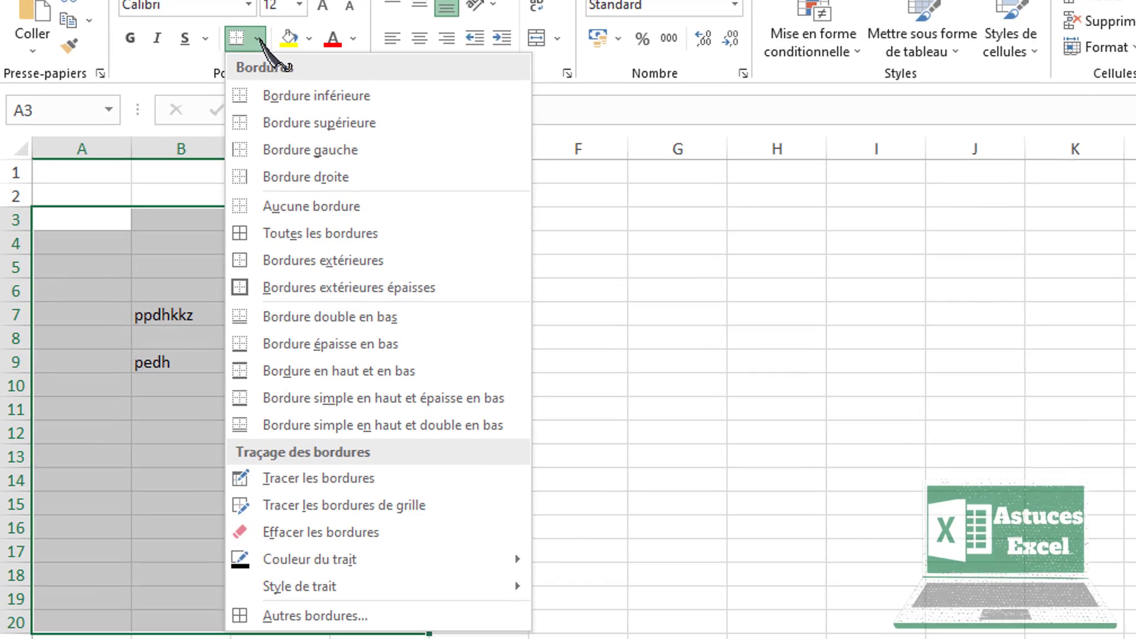
pyautogui.click(295, 380)
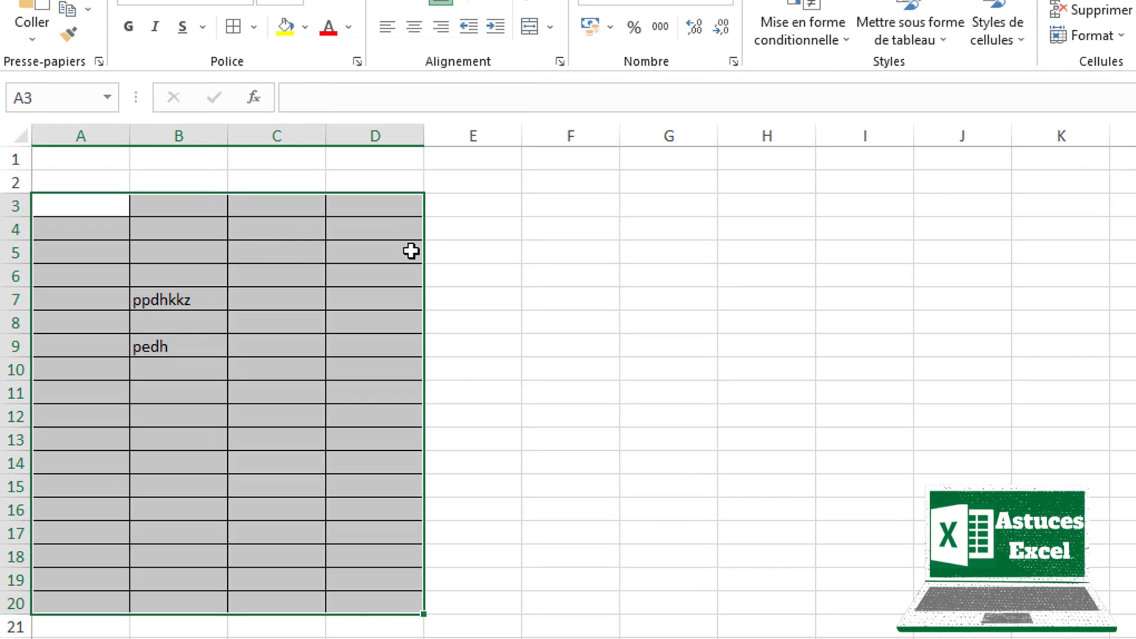
pyautogui.click(411, 251)
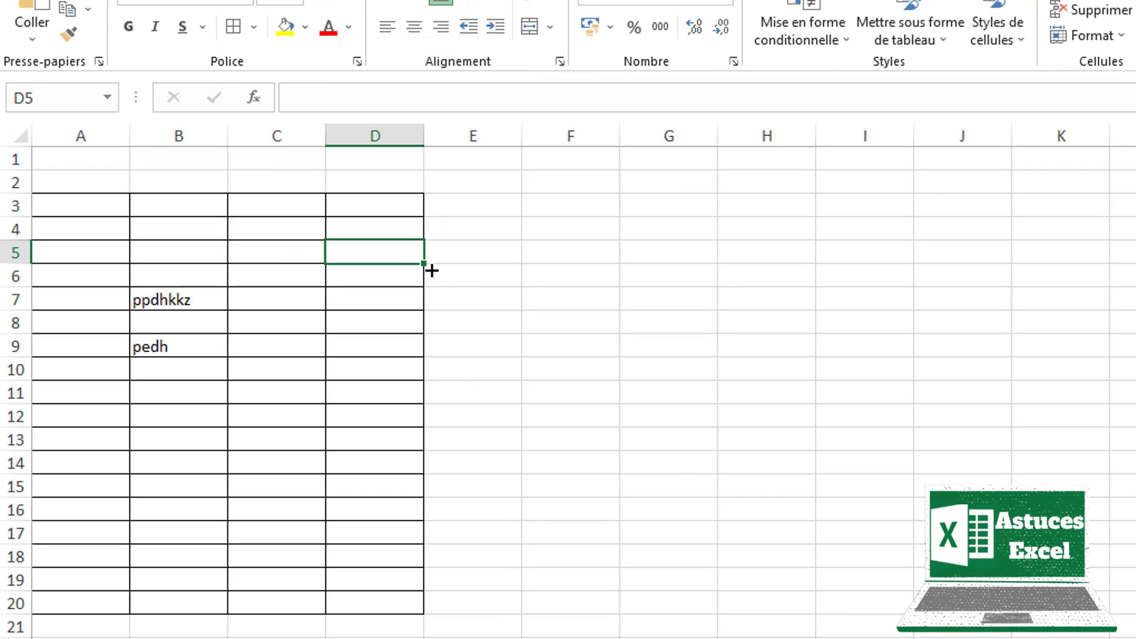
pyautogui.click(476, 299)
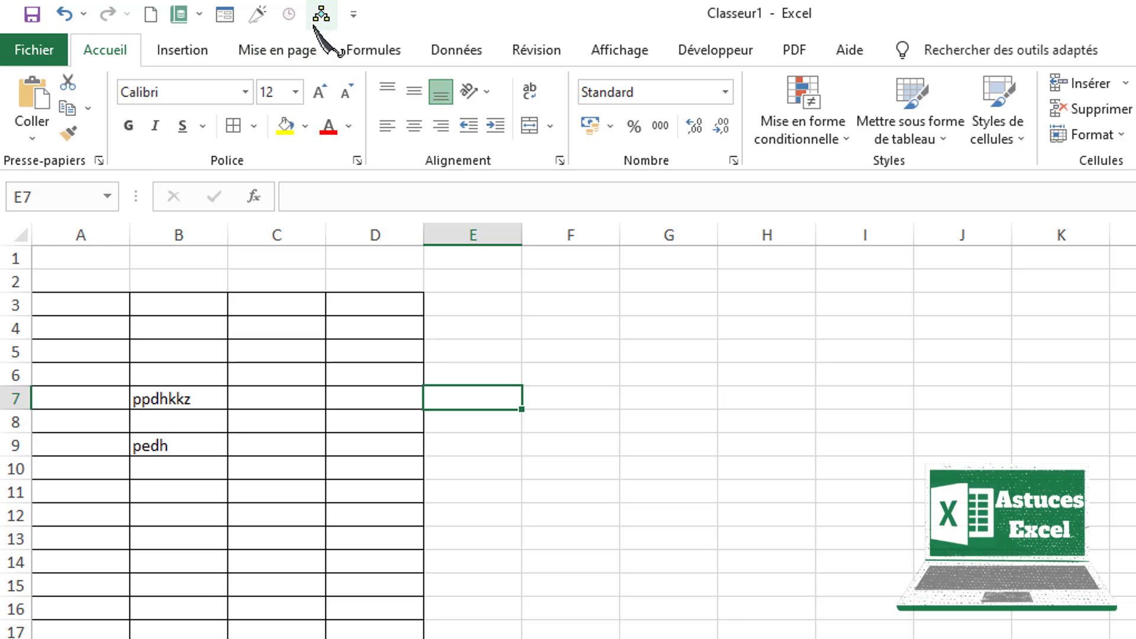
# - Try to export the sheet with the Export_en_pdf macro as pdf test.pdf in the export pdf folder under Bureau
pyautogui.click(315, 25)
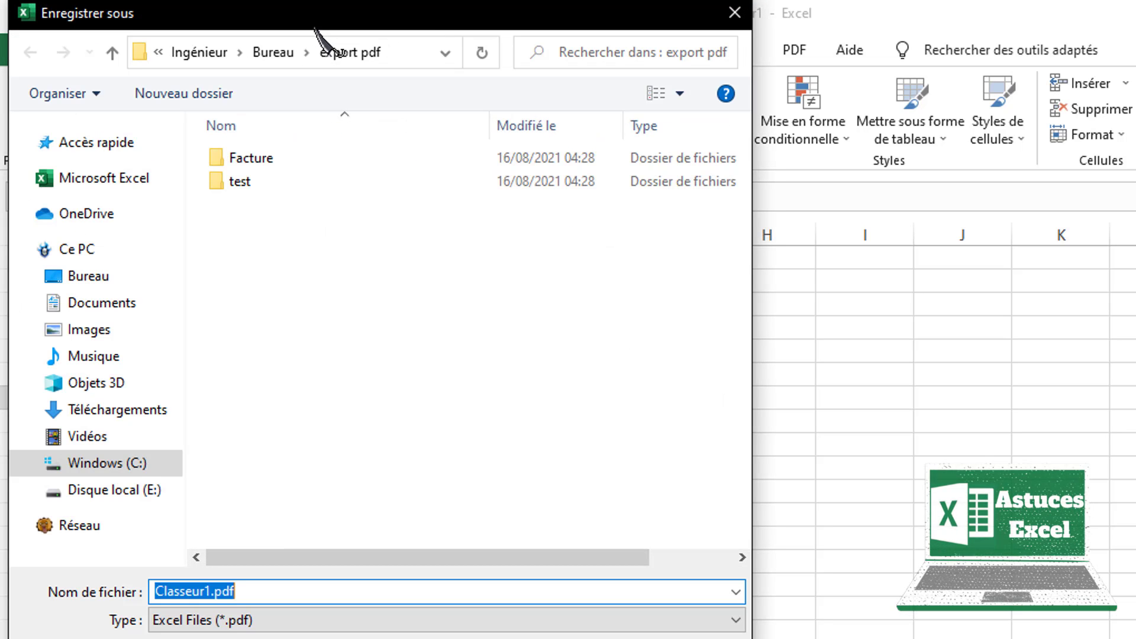
pyautogui.click(108, 283)
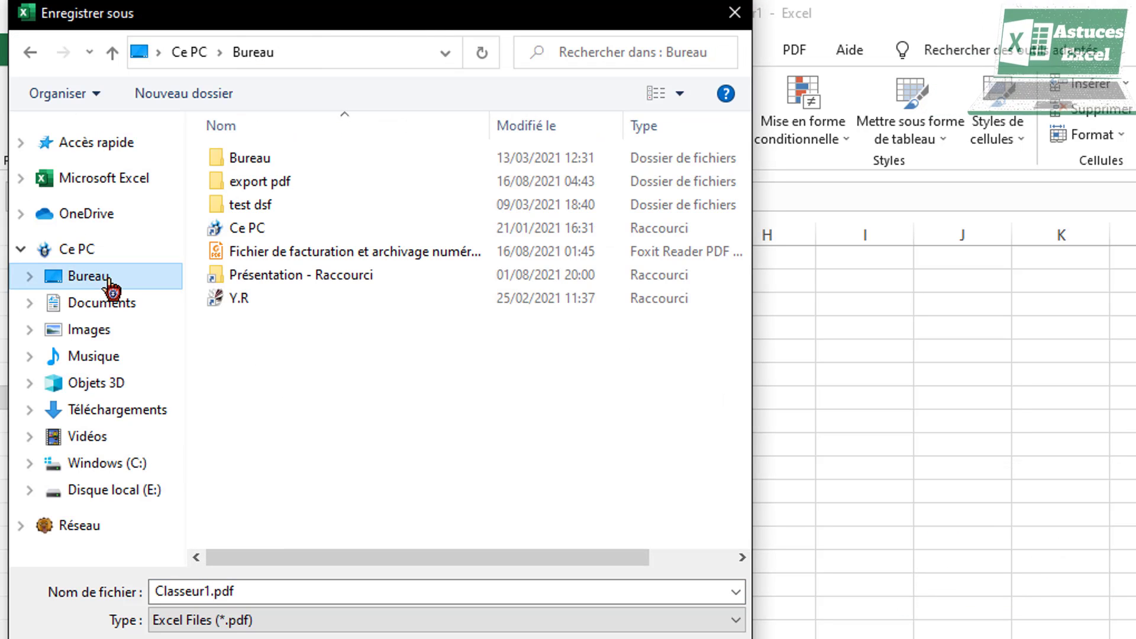
pyautogui.click(287, 185)
pyautogui.doubleClick(287, 184)
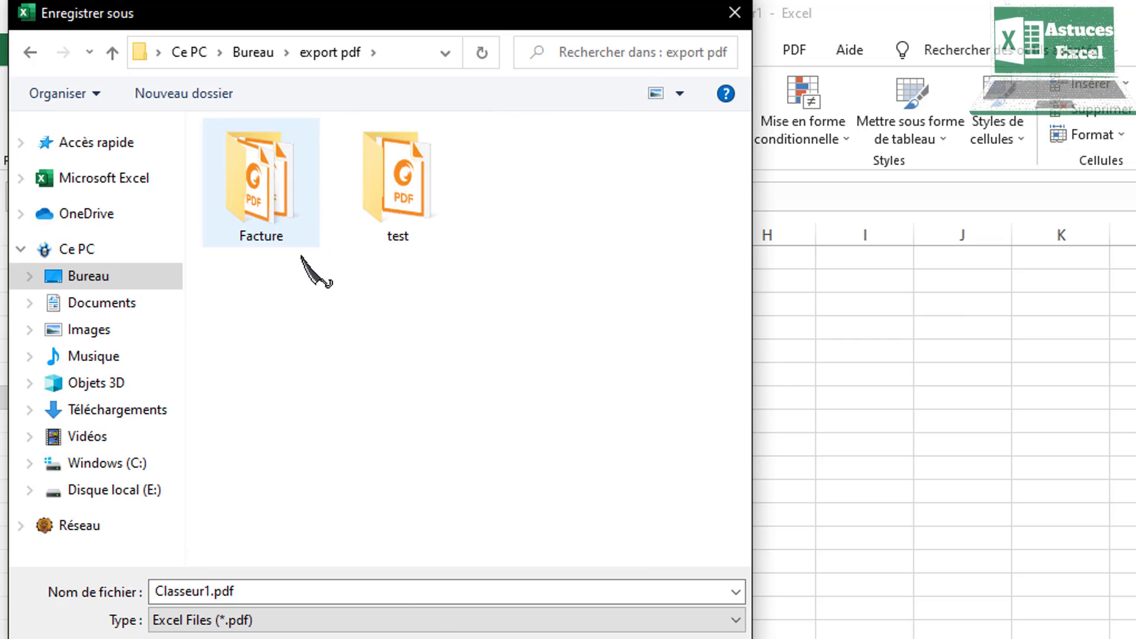
pyautogui.click(292, 588)
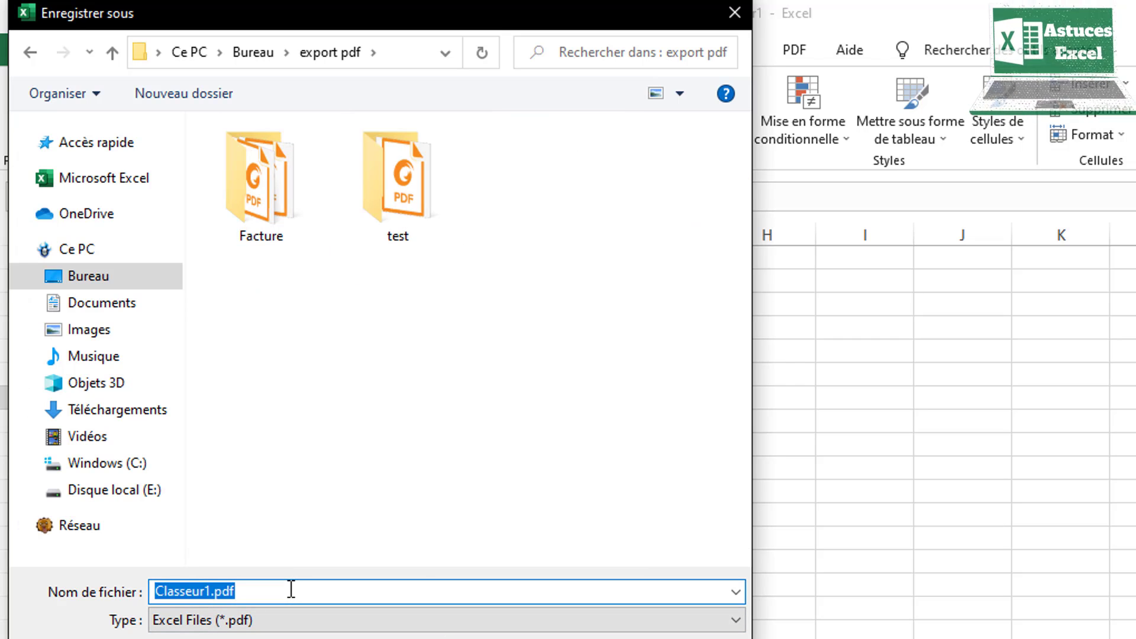
pyautogui.write('pdf t')
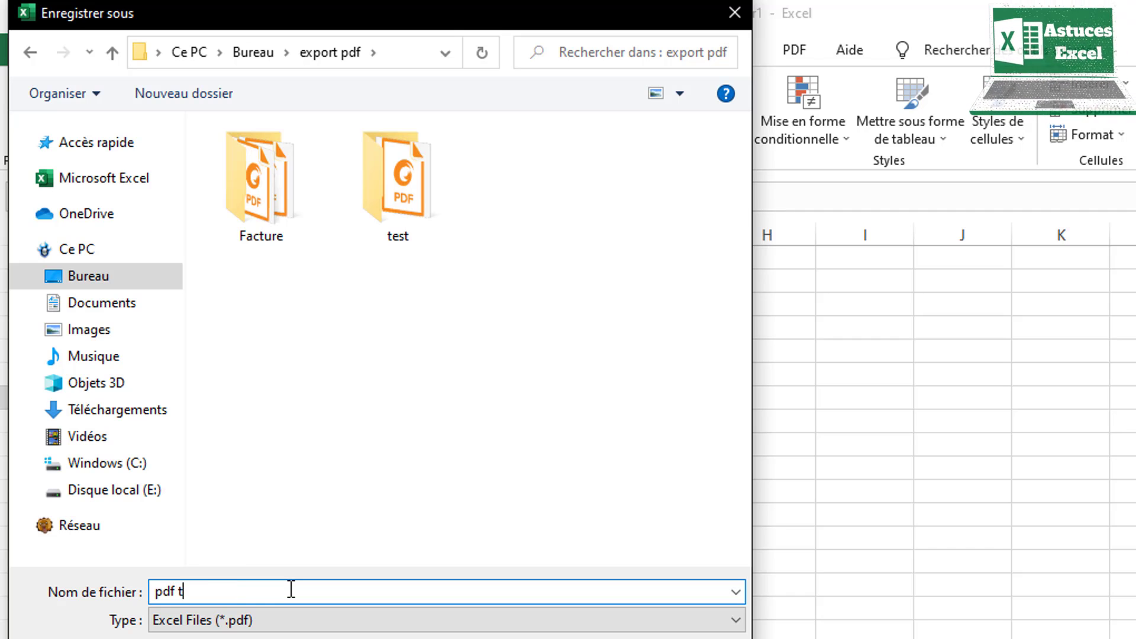
pyautogui.write('est.pdf')
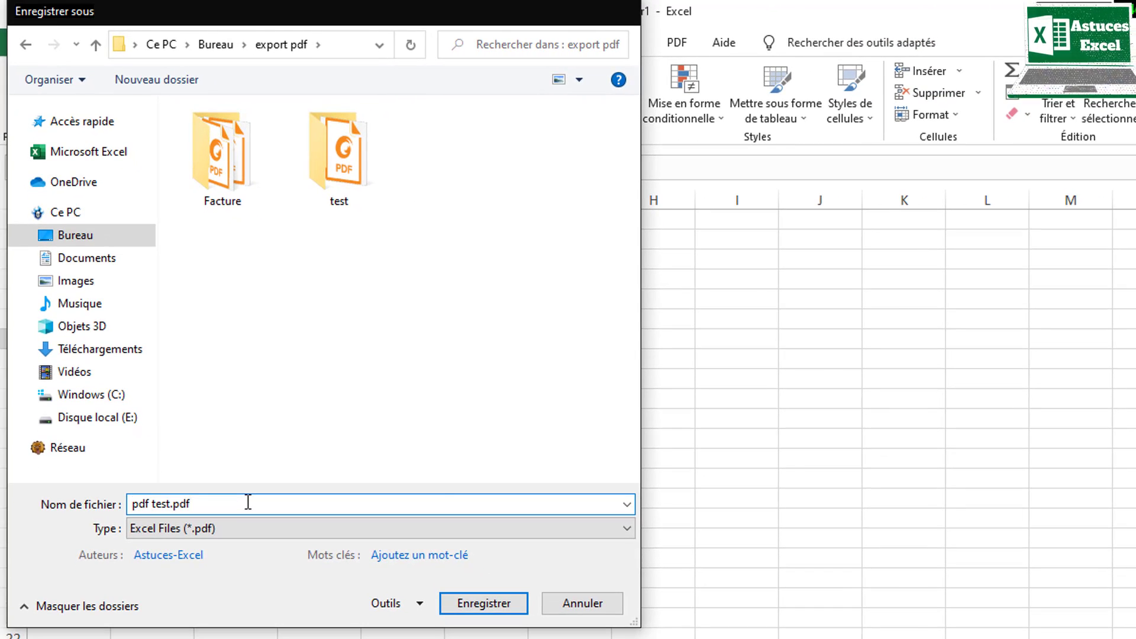
pyautogui.press('Return')
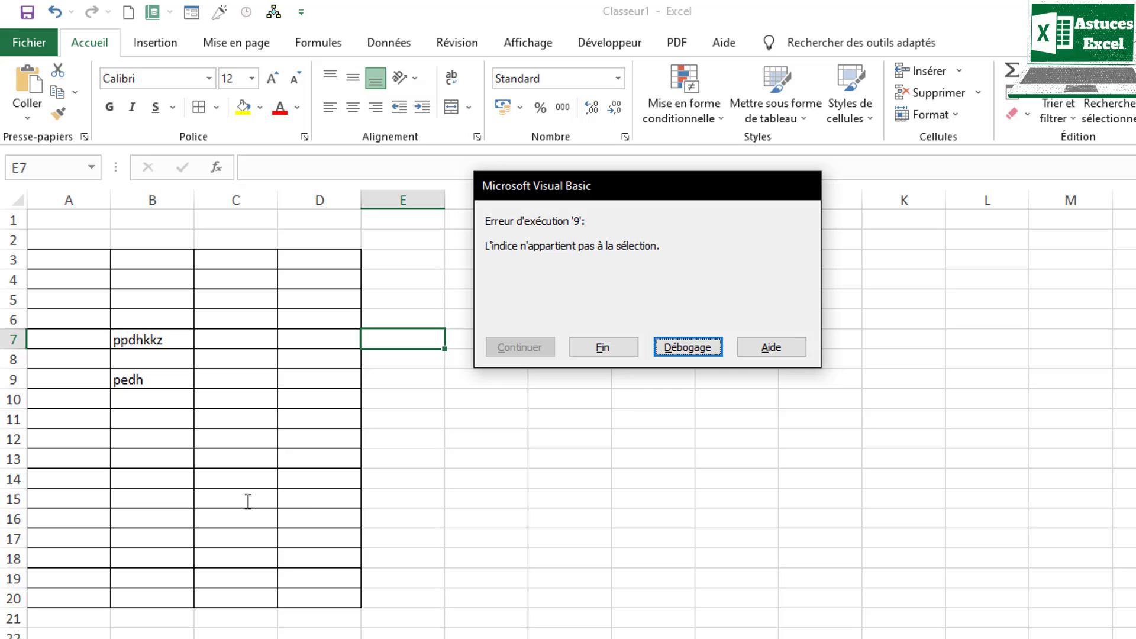
# - Debug the Export_en_pdf macro, replace Worksheets("Facture") with ActiveSheet in its export statement, and reset the halted execution
pyautogui.click(687, 347)
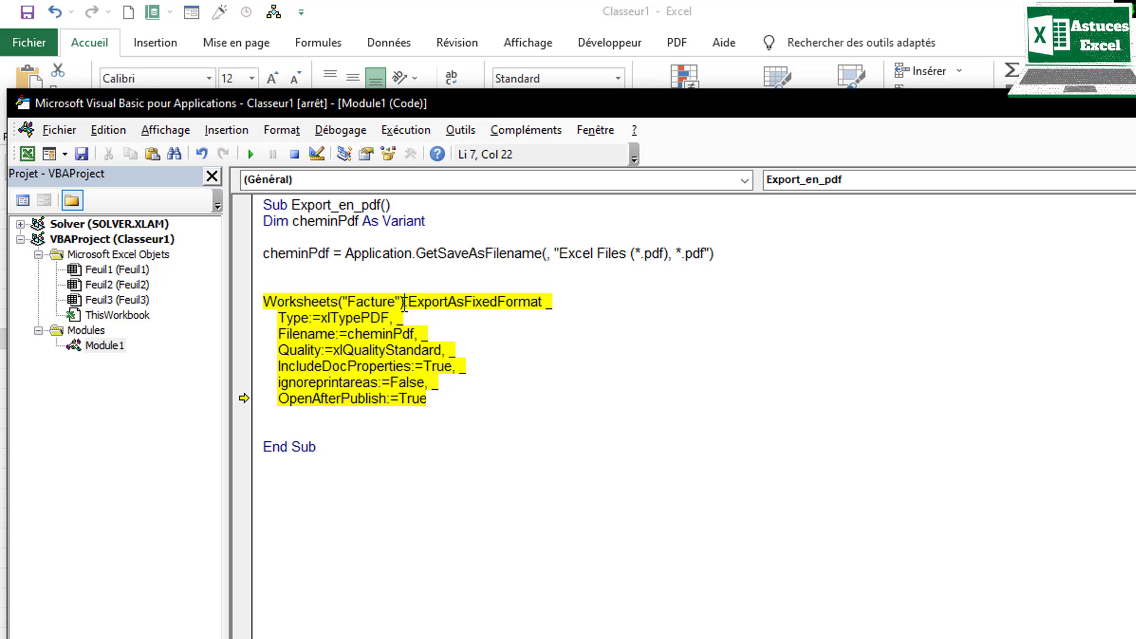
pyautogui.moveTo(404, 303); pyautogui.dragTo(363, 290)
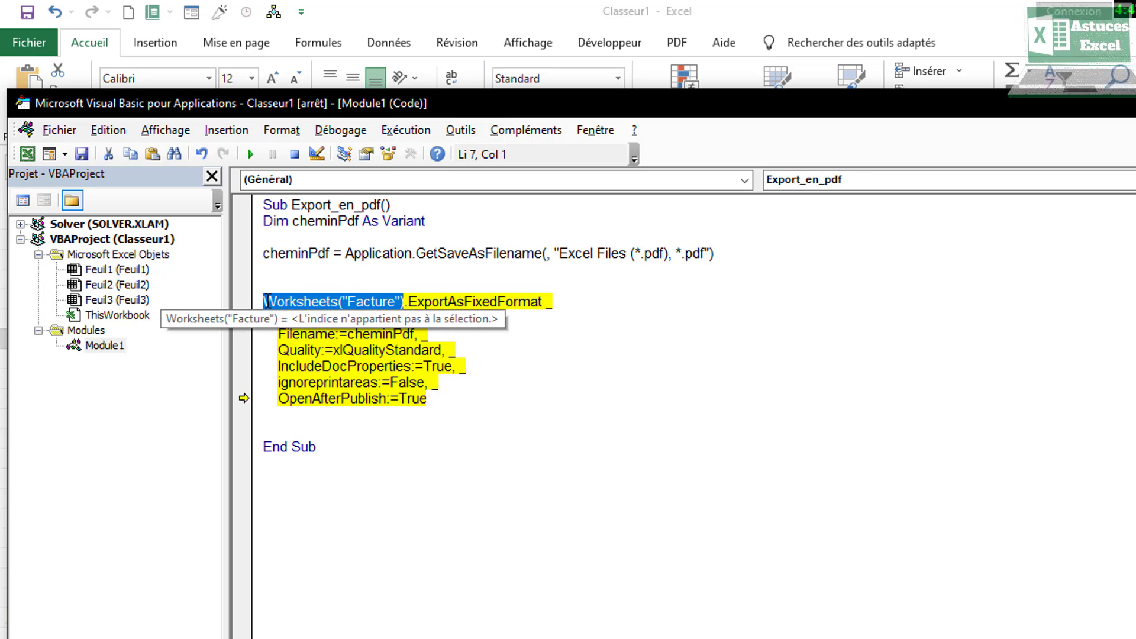
pyautogui.write('ac')
pyautogui.write('tives')
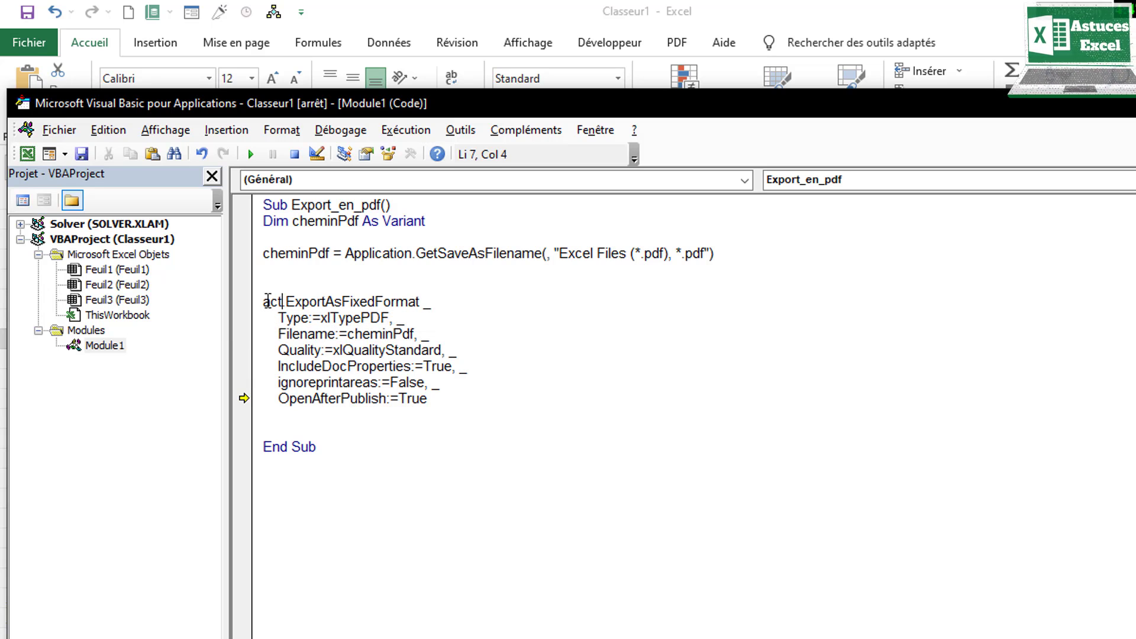
pyautogui.write('heet')
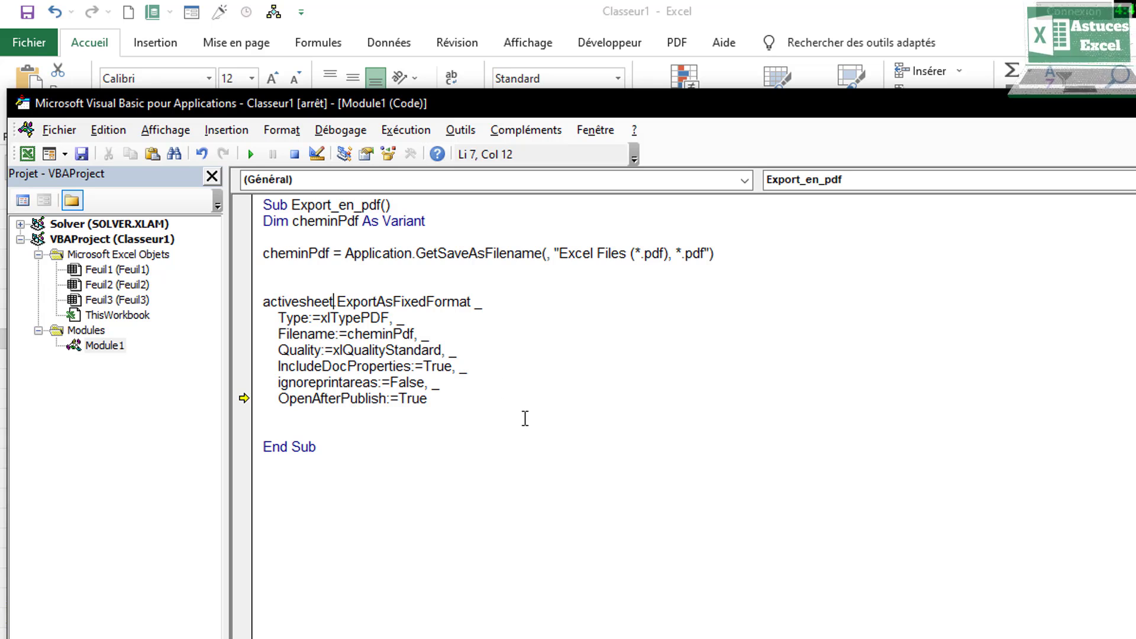
pyautogui.click(525, 418)
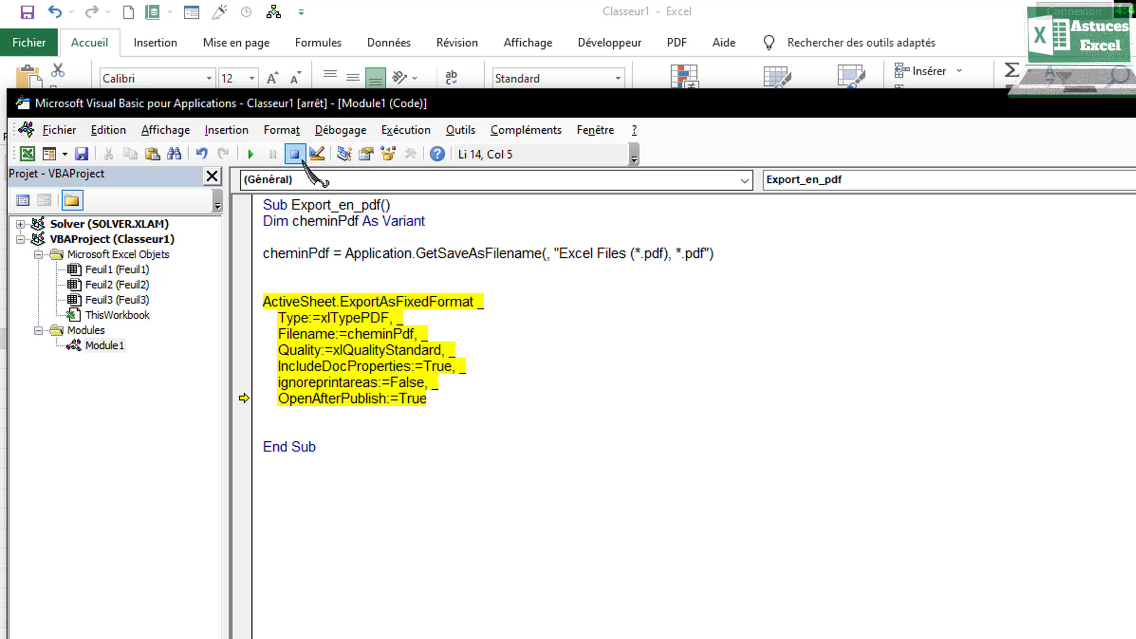
pyautogui.click(294, 153)
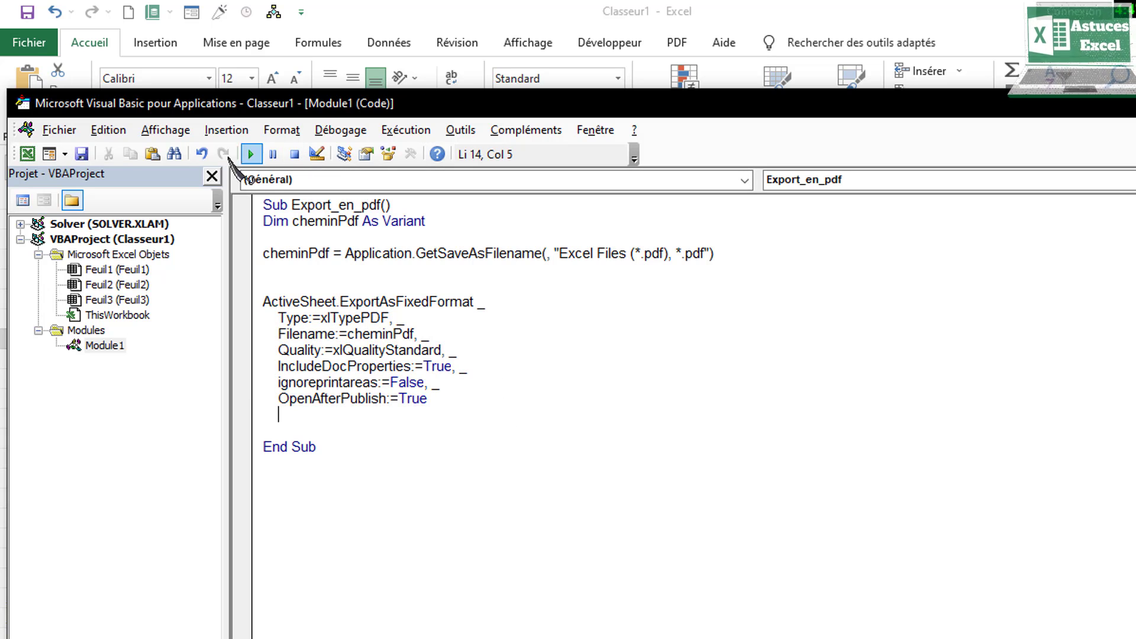
pyautogui.click(82, 154)
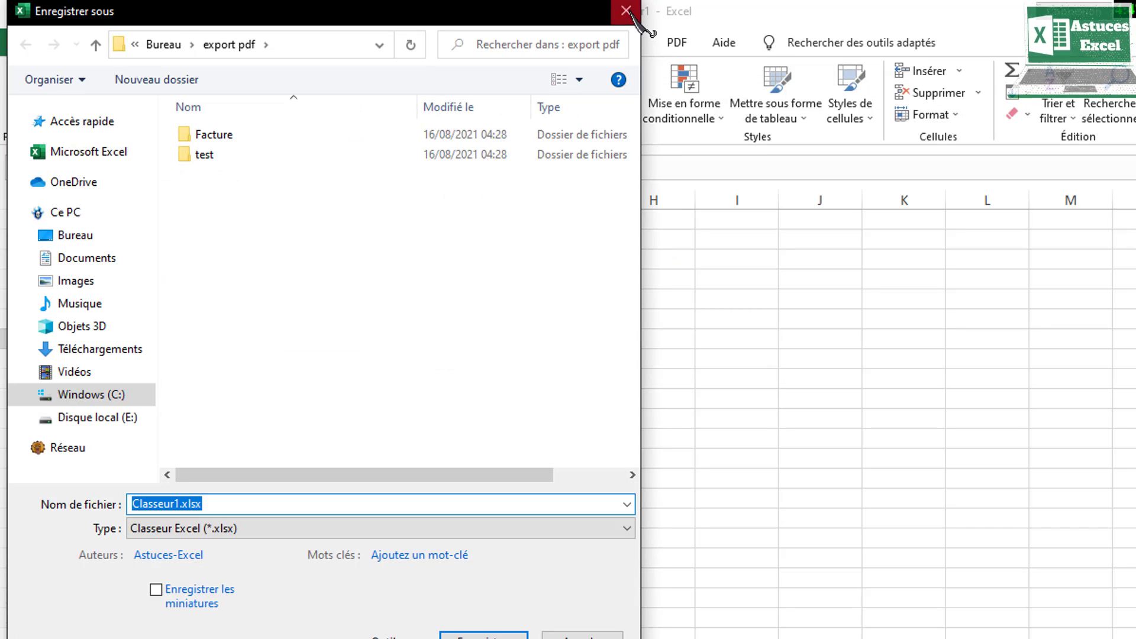
pyautogui.click(626, 10)
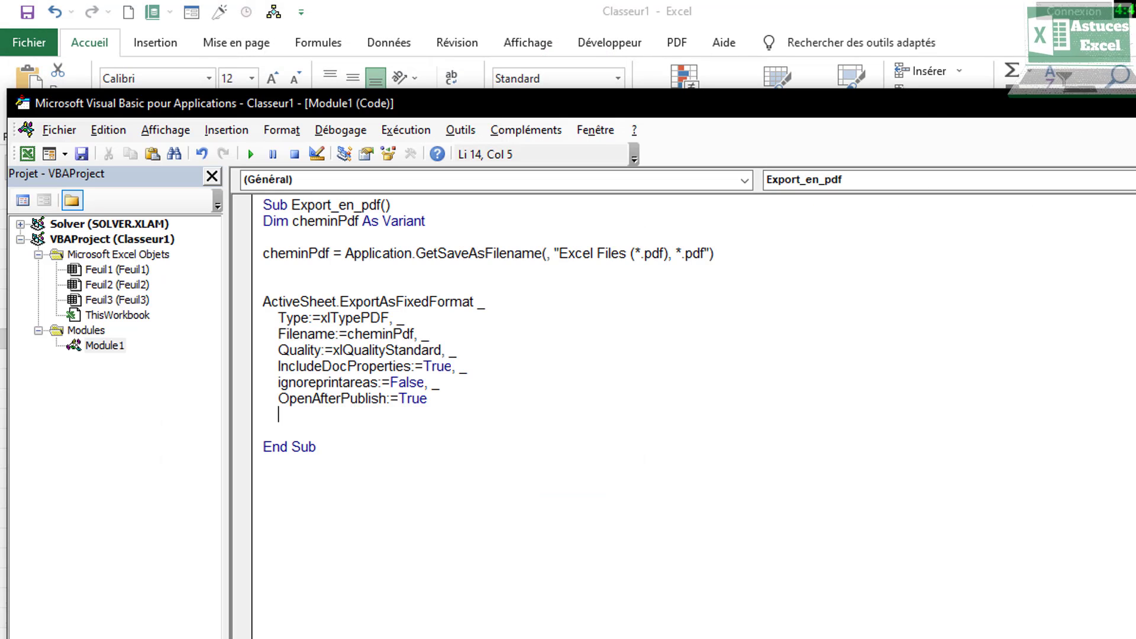
# - Return to the worksheet, run Export_en_pdf to save it as pdf test in the Bureau folder export pdf, and check the PDF page
pyautogui.hotkey('alt', 'F11')
pyautogui.click(542, 260)
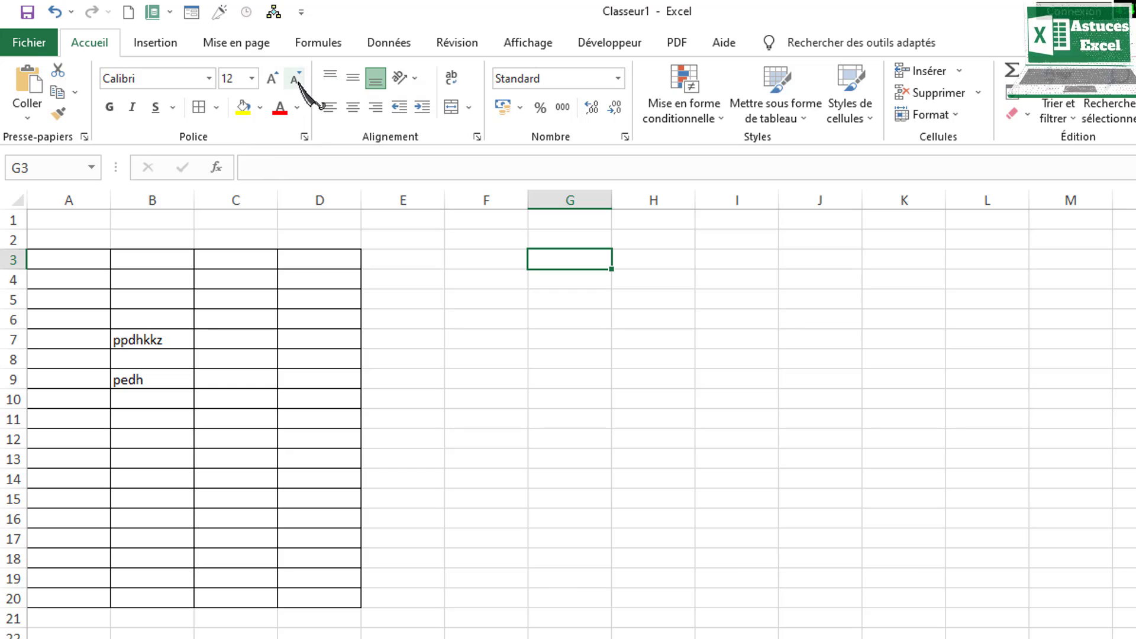
pyautogui.click(270, 17)
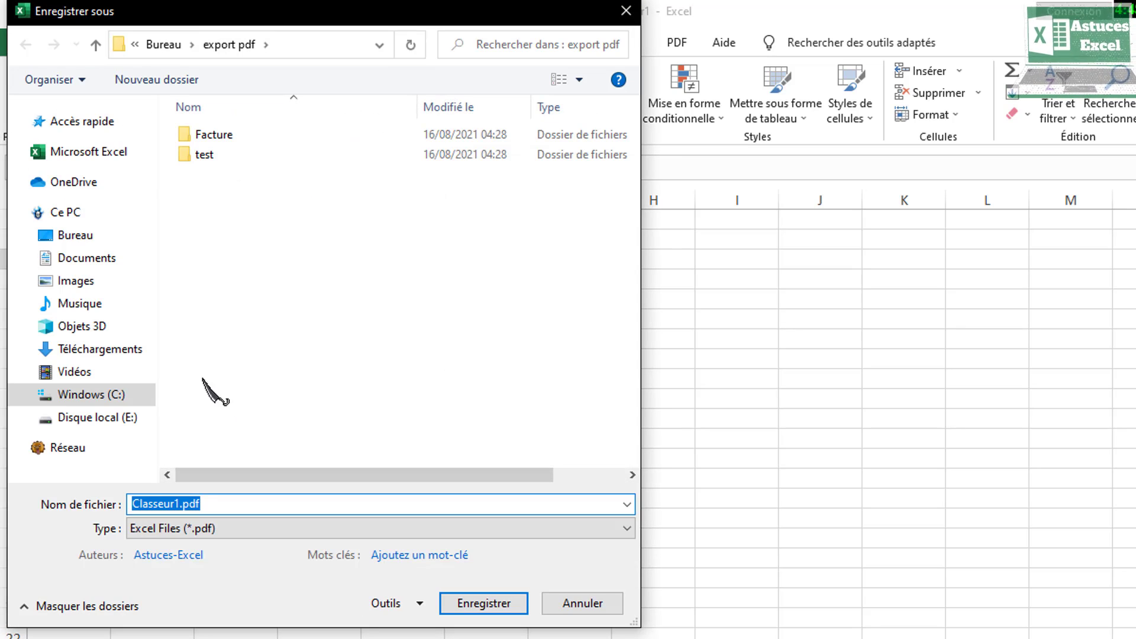
pyautogui.click(81, 235)
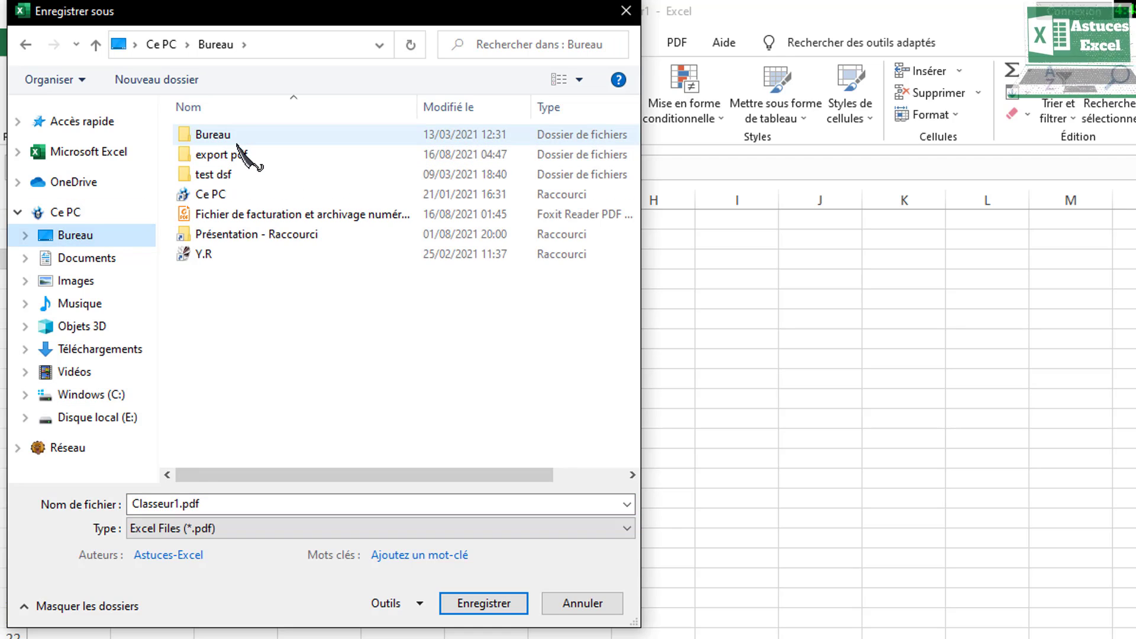
pyautogui.doubleClick(243, 155)
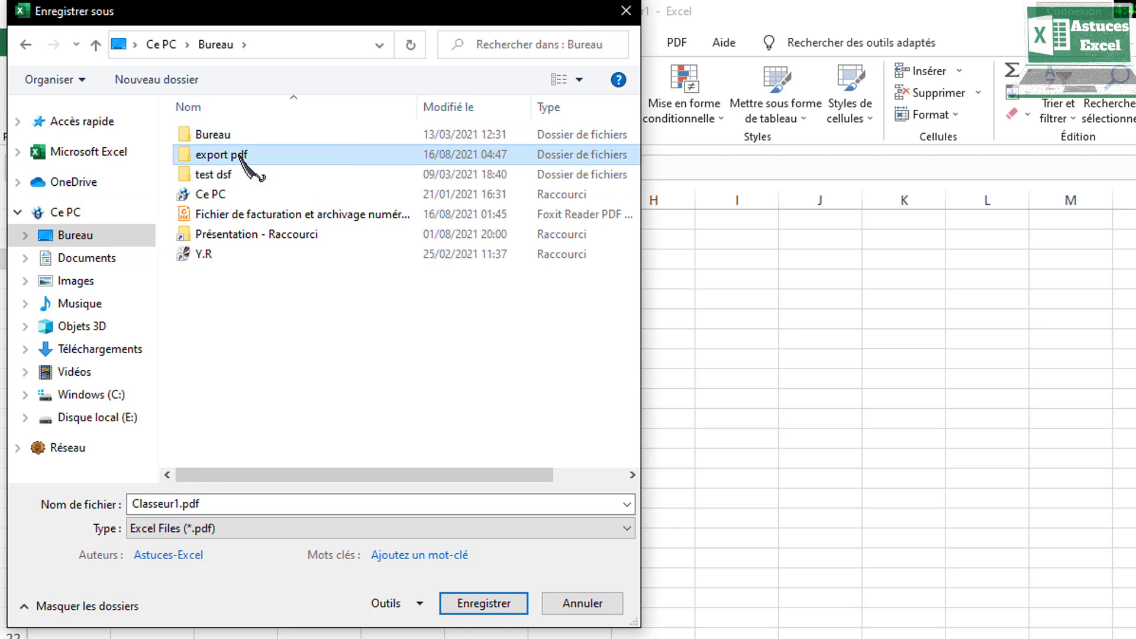
pyautogui.click(245, 498)
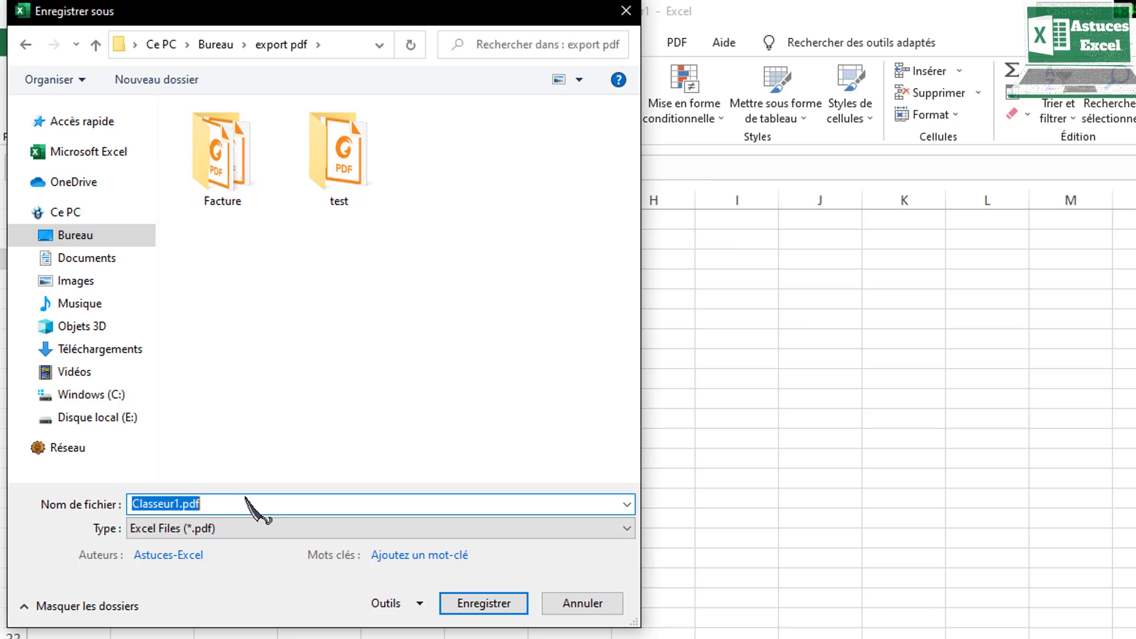
pyautogui.write('pdf test')
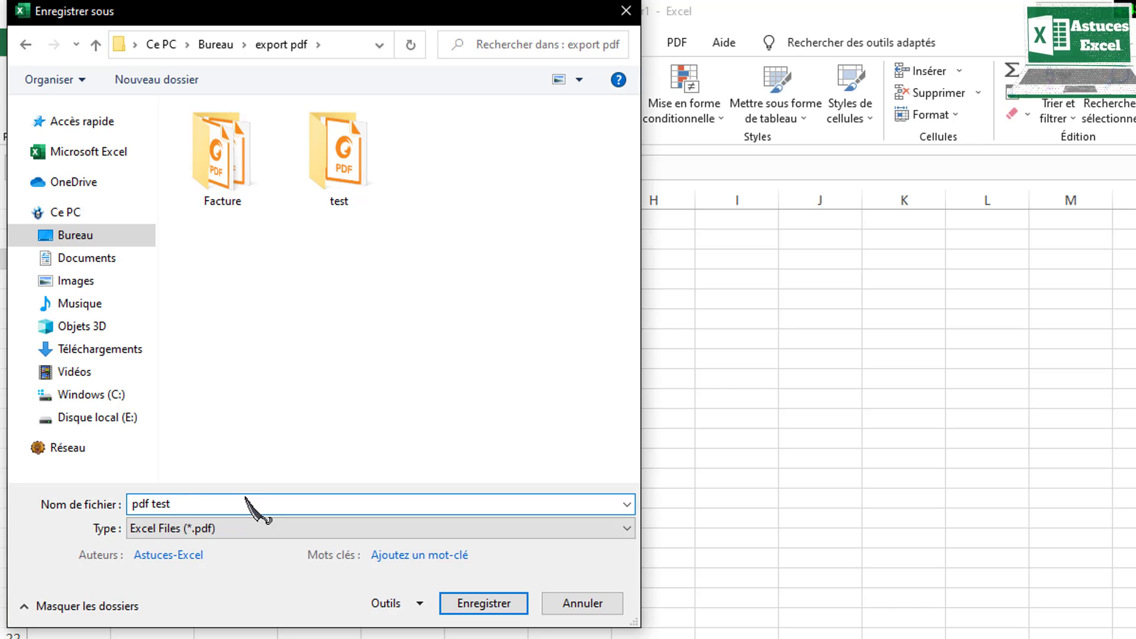
pyautogui.press('Return')
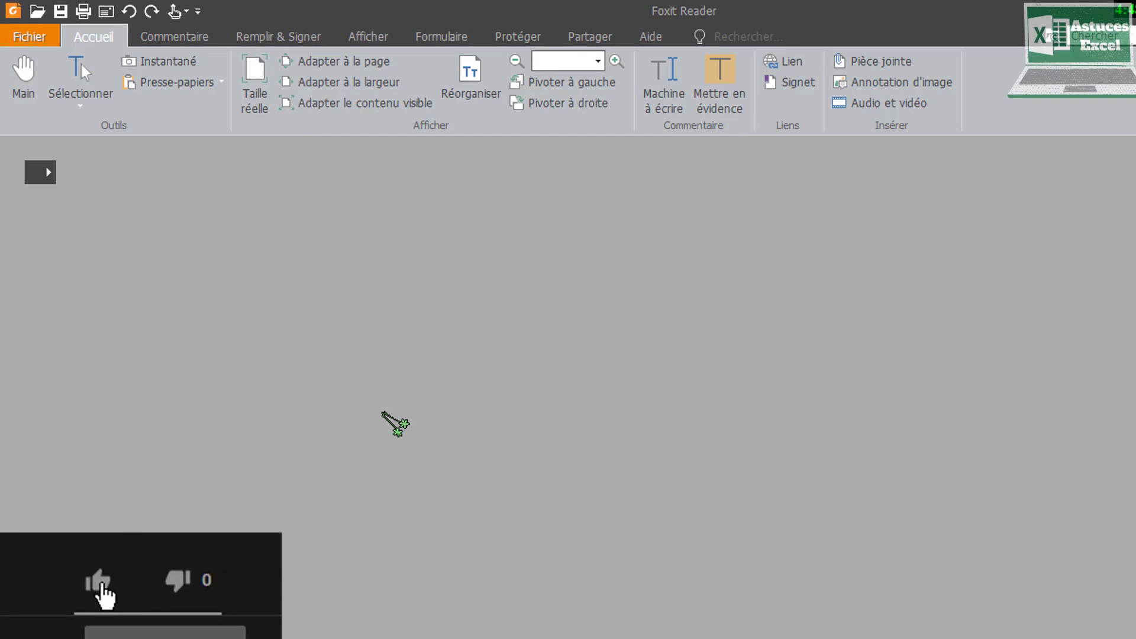
pyautogui.scroll(-5, 431, 403)
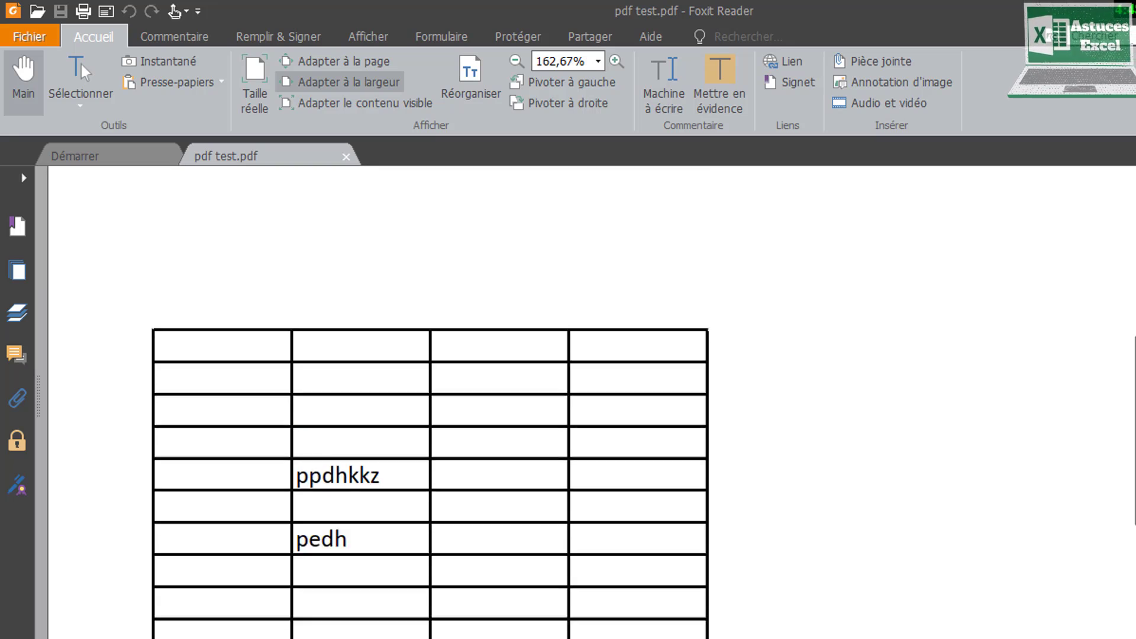
pyautogui.scroll(5, 430, 403)
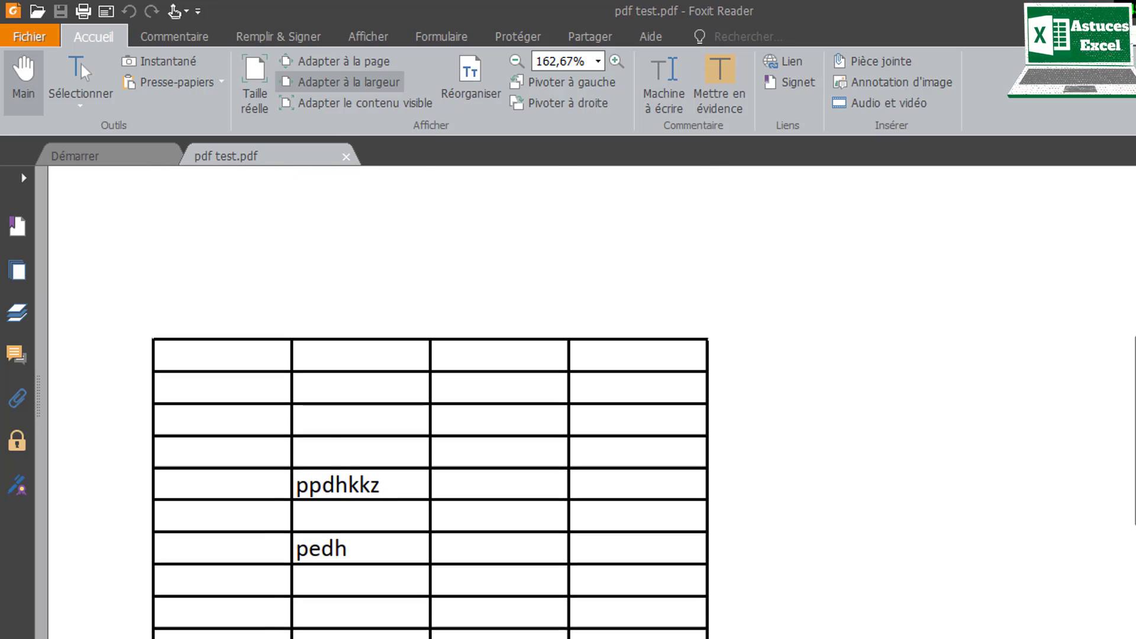